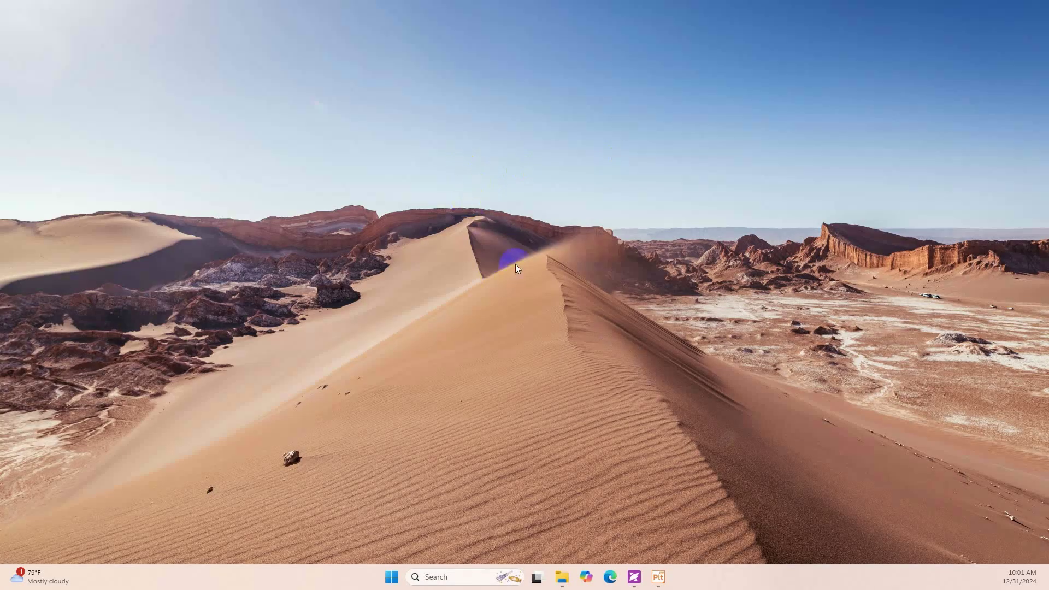
Switch to CADWorx Plant in AutoCAD and open the A47_PIPING drawing from the CADWorx Training Video folder
{"action": "left_click", "coordinate": [660, 579]}
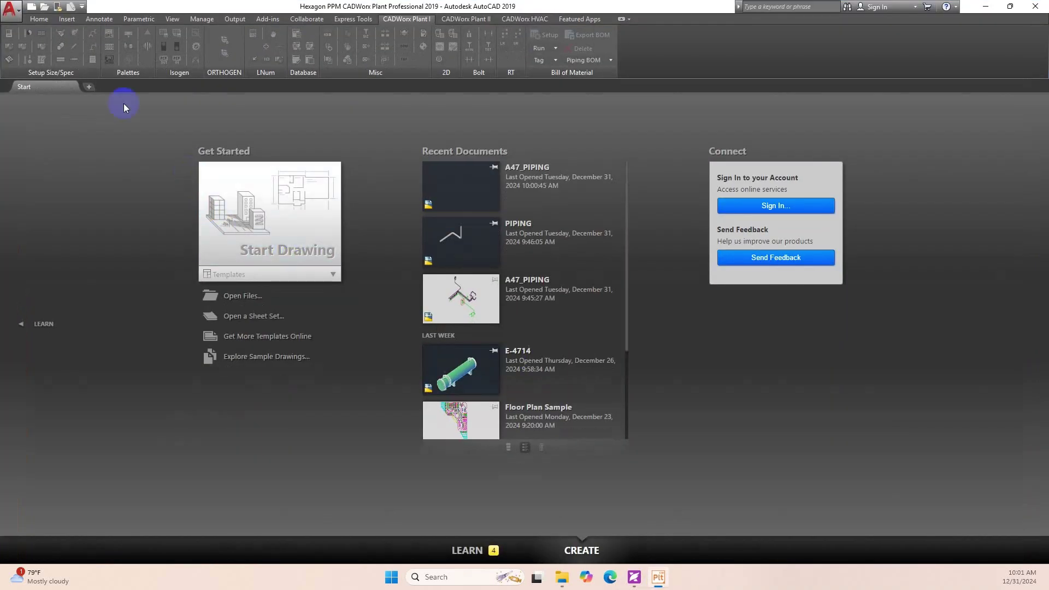
{"action": "left_click", "coordinate": [45, 8]}
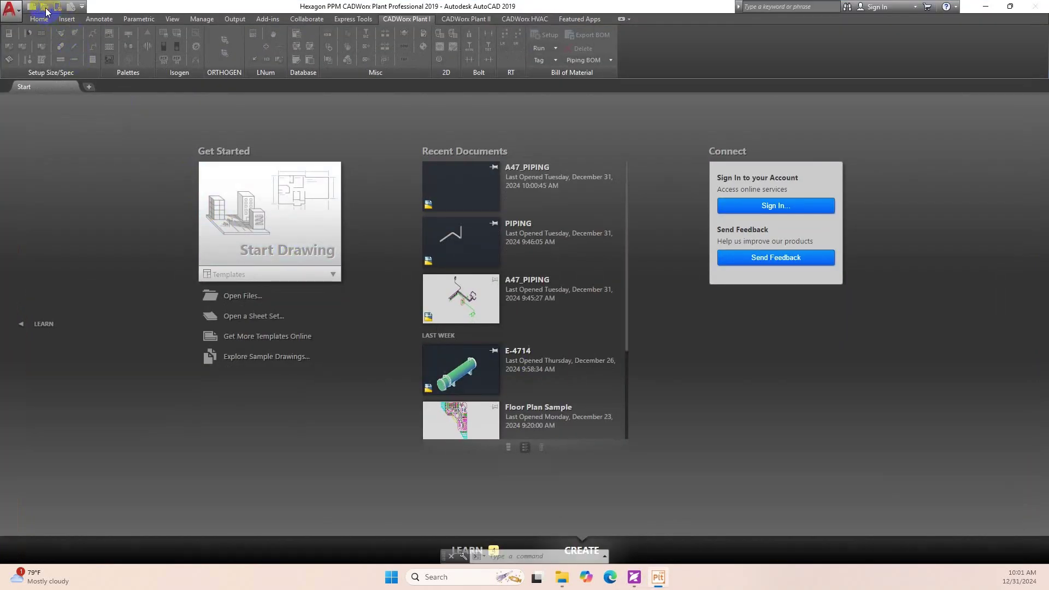
{"action": "left_click", "coordinate": [465, 210]}
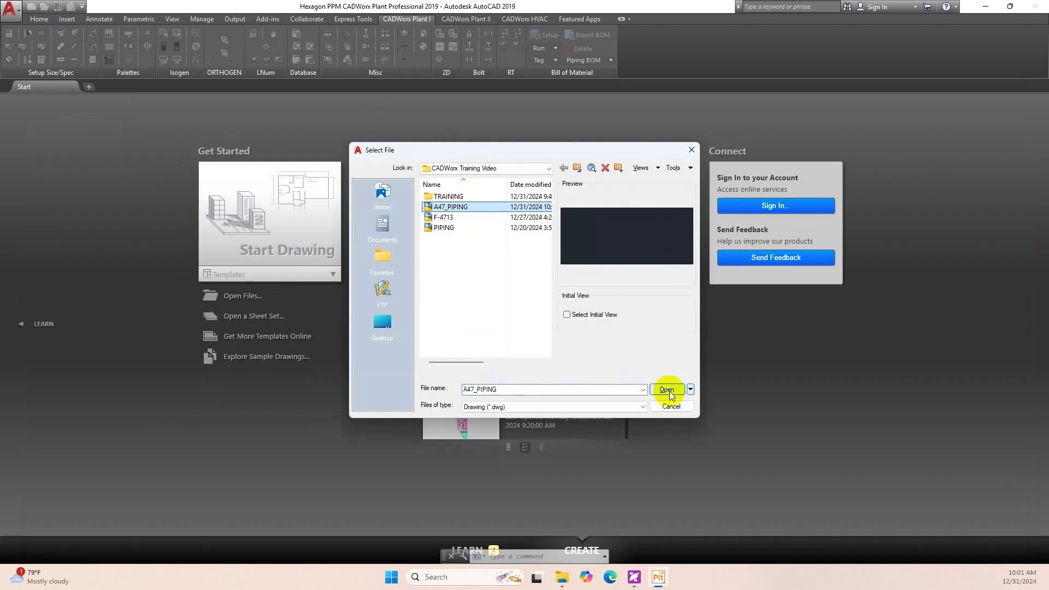
{"action": "left_click", "coordinate": [666, 389]}
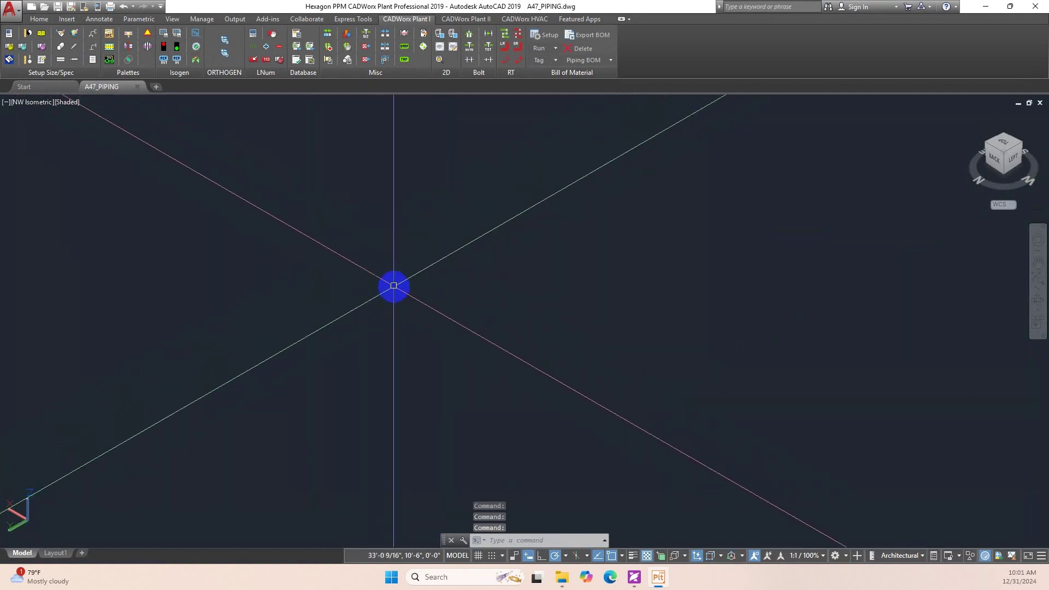
Start attaching a DWG external reference with XREF and choose F-4713 from the TRAINING folder
{"action": "type", "text": "xr"}
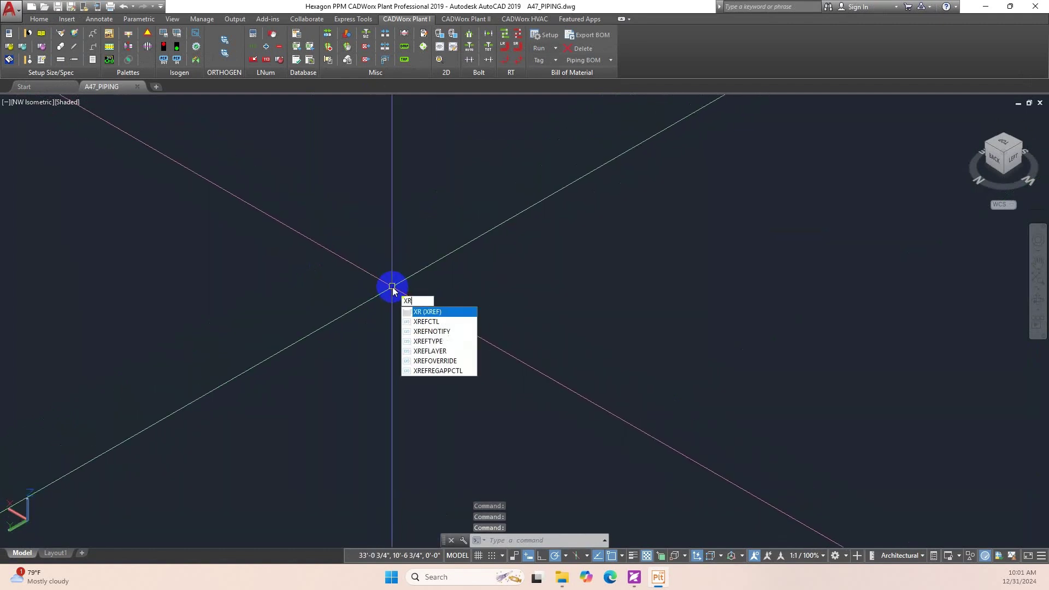
{"action": "type", "text": "e"}
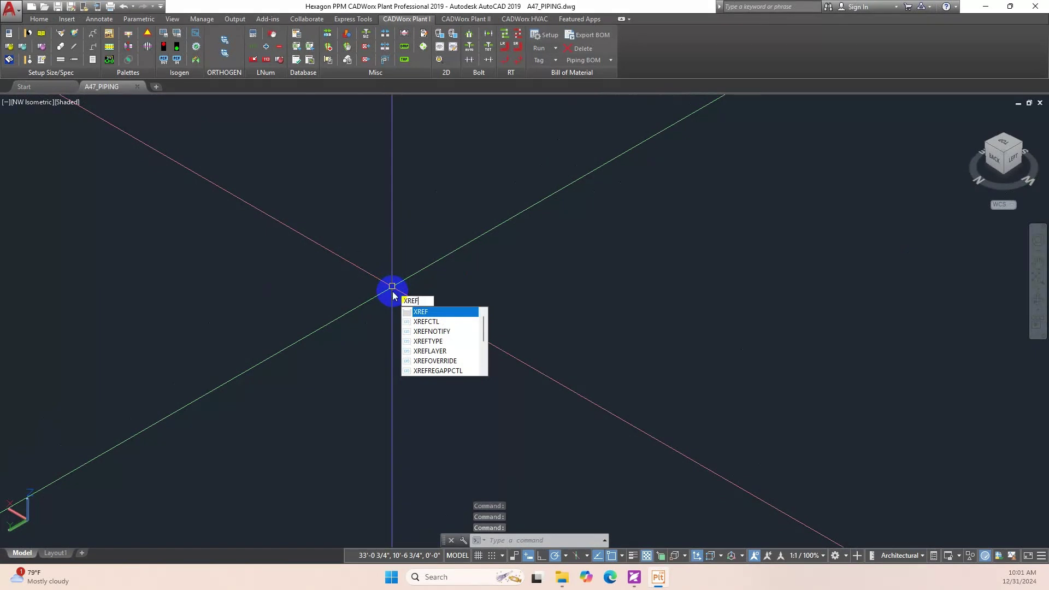
{"action": "key", "text": "Return"}
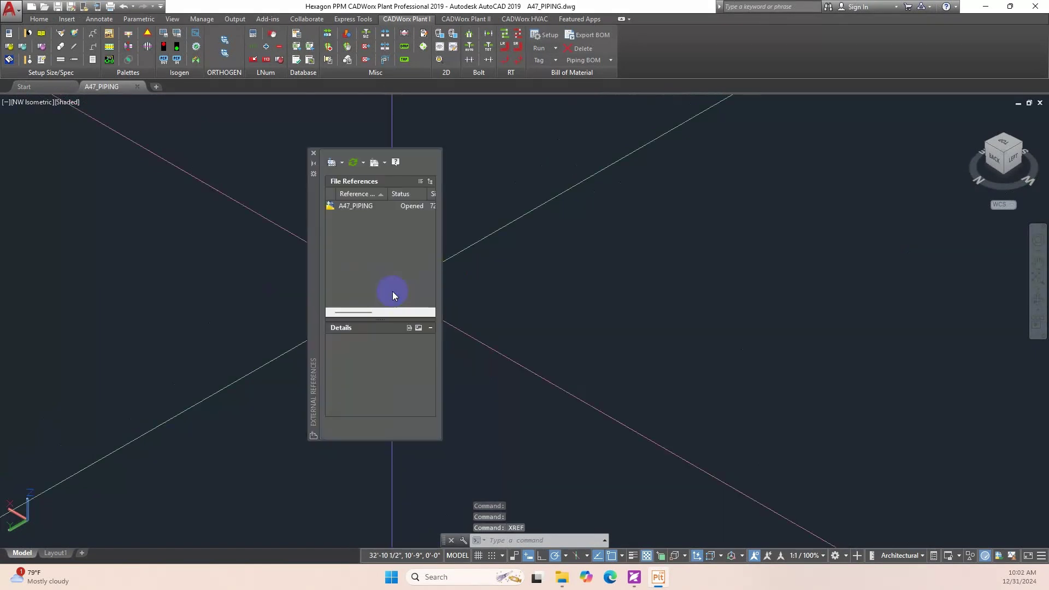
{"action": "left_click", "coordinate": [342, 166]}
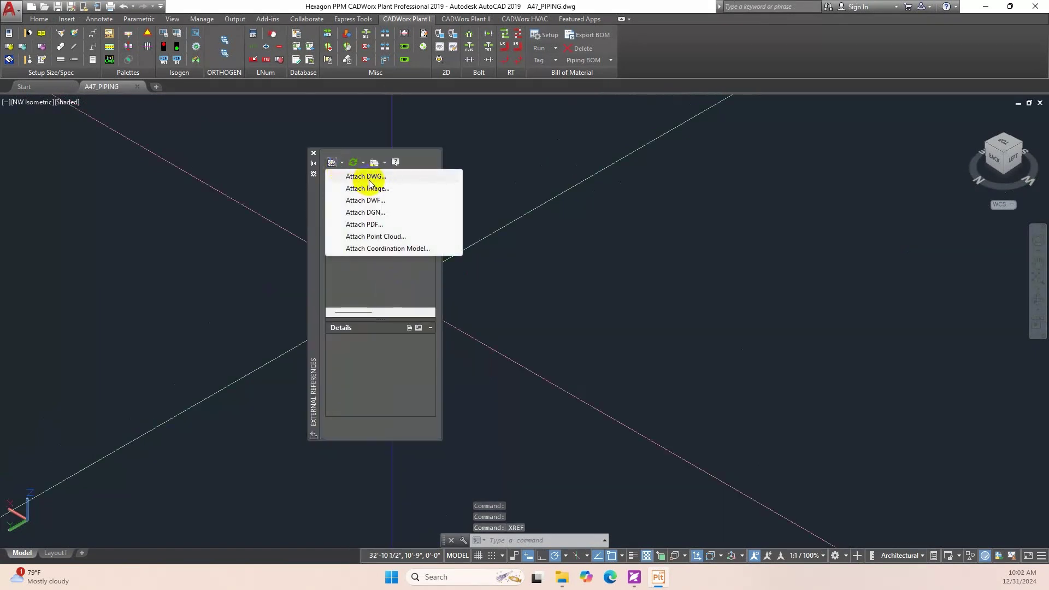
{"action": "left_click", "coordinate": [367, 177]}
{"action": "left_click", "coordinate": [445, 218]}
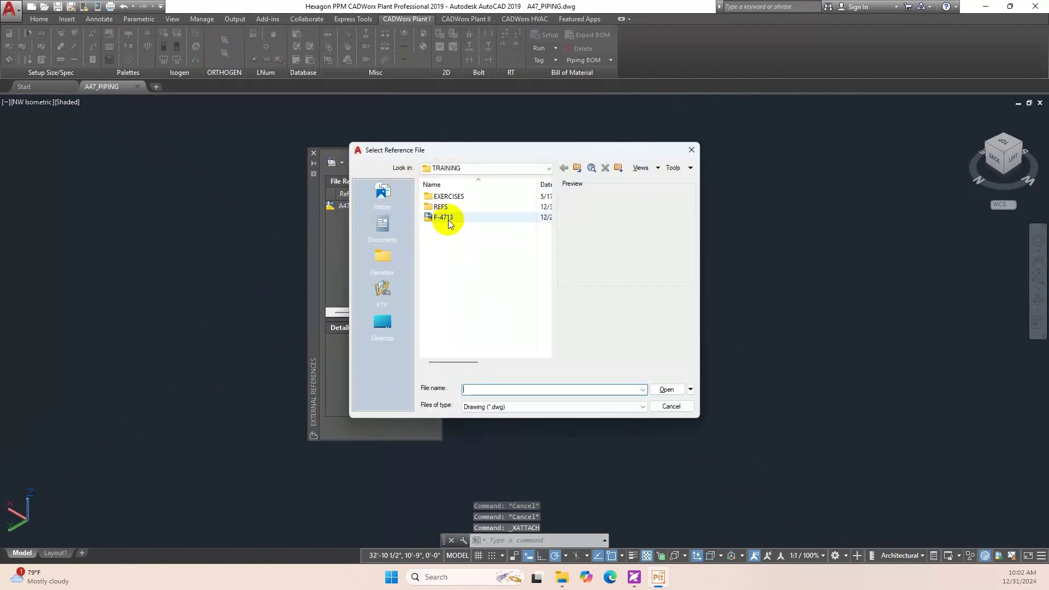
{"action": "left_click", "coordinate": [666, 389]}
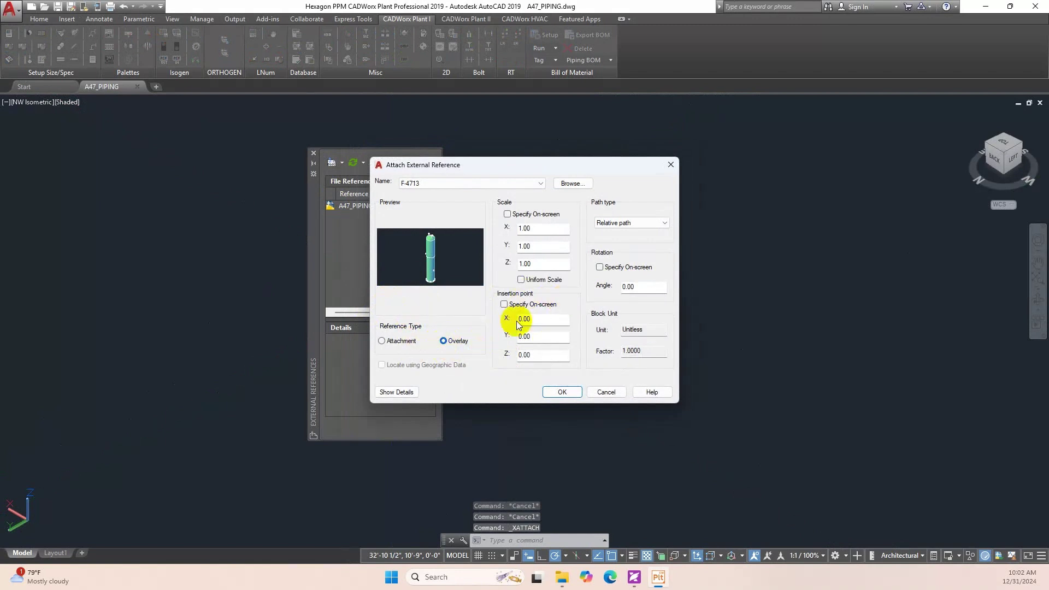
Attach F-4713 as an overlay with the insertion point at 0.00 and the scale at 1.00 on all axes
{"action": "left_click", "coordinate": [504, 304]}
{"action": "left_click", "coordinate": [504, 304]}
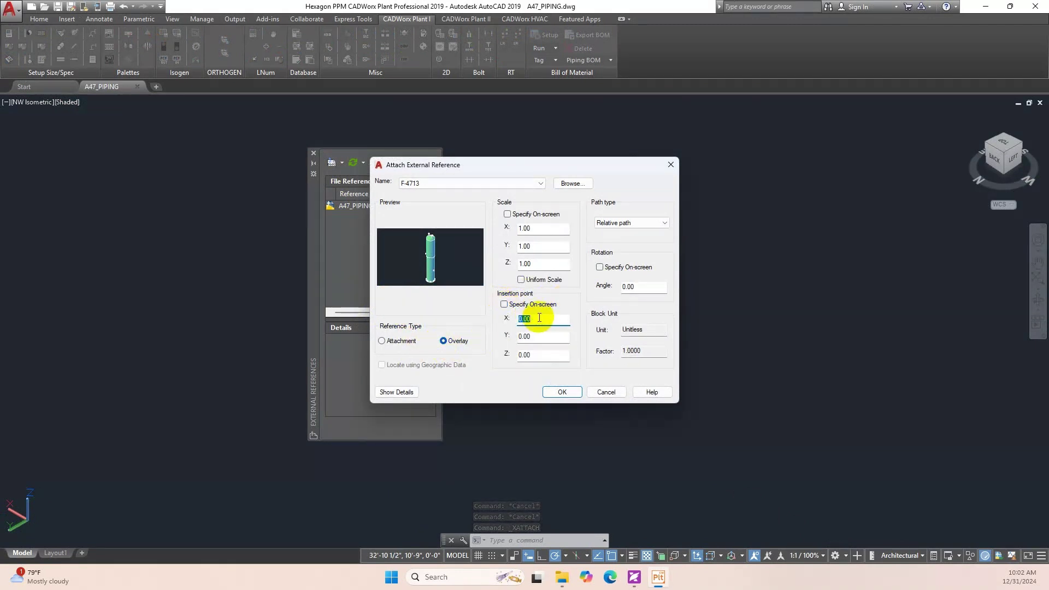
{"action": "left_click_drag", "start_coordinate": [534, 337], "coordinate": [513, 343]}
{"action": "left_click", "coordinate": [561, 356]}
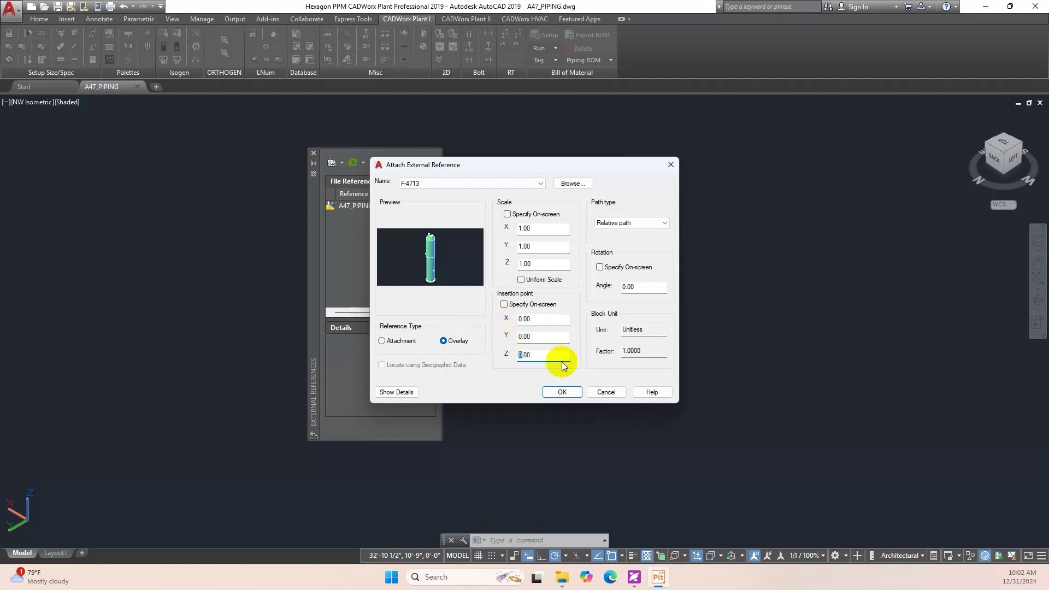
{"action": "left_click", "coordinate": [533, 228]}
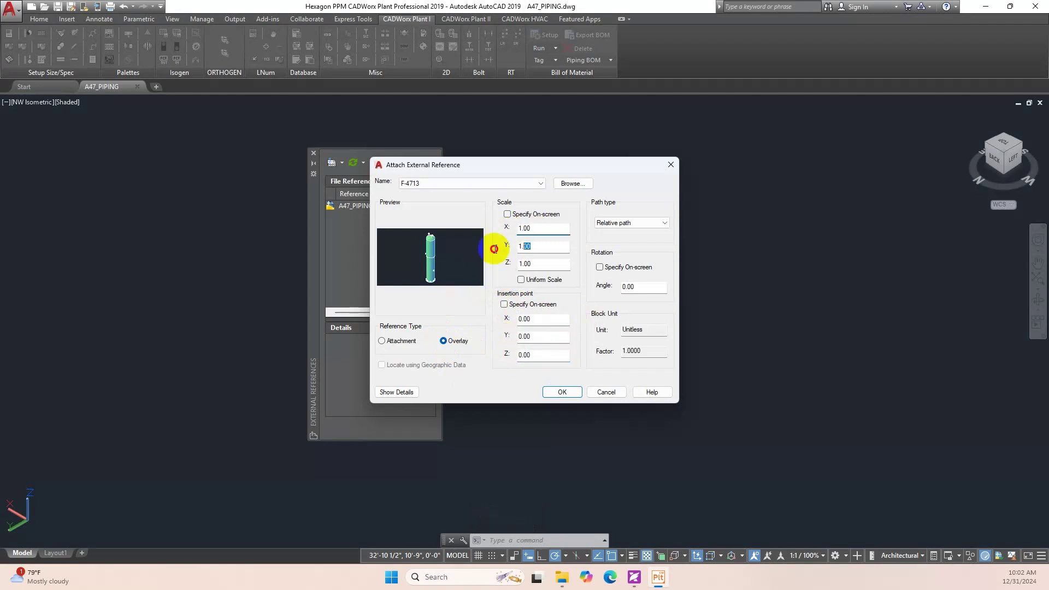
{"action": "left_click_drag", "start_coordinate": [497, 246], "coordinate": [533, 249]}
{"action": "left_click", "coordinate": [563, 392]}
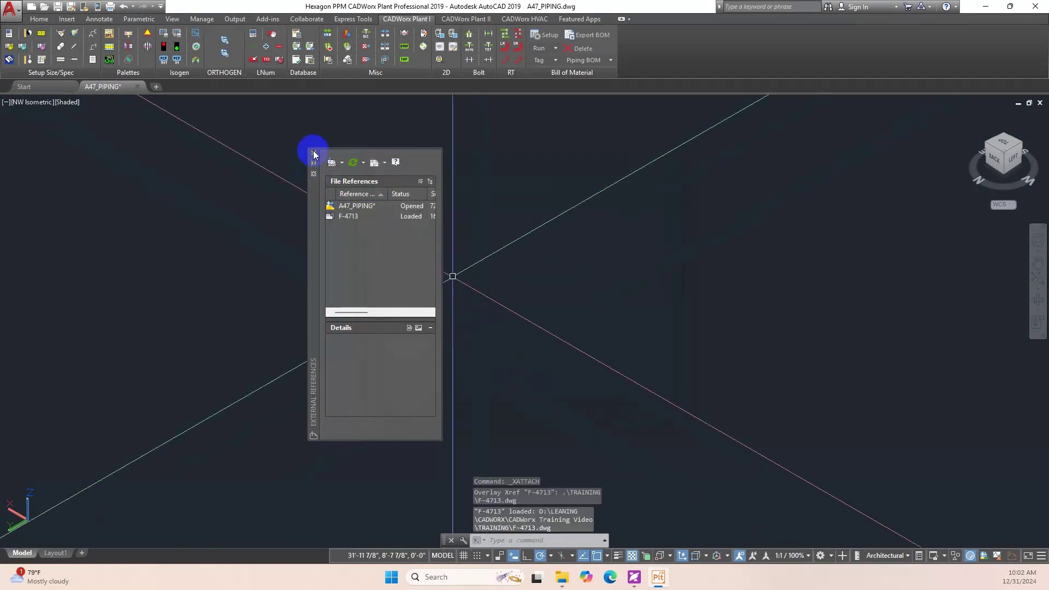
Close the External References palette and zoom to the drawing extents to examine the referenced vessel
{"action": "scroll", "coordinate": [437, 252], "scroll_direction": "up", "scroll_amount": 5}
{"action": "scroll", "coordinate": [399, 199], "scroll_direction": "down", "scroll_amount": 5}
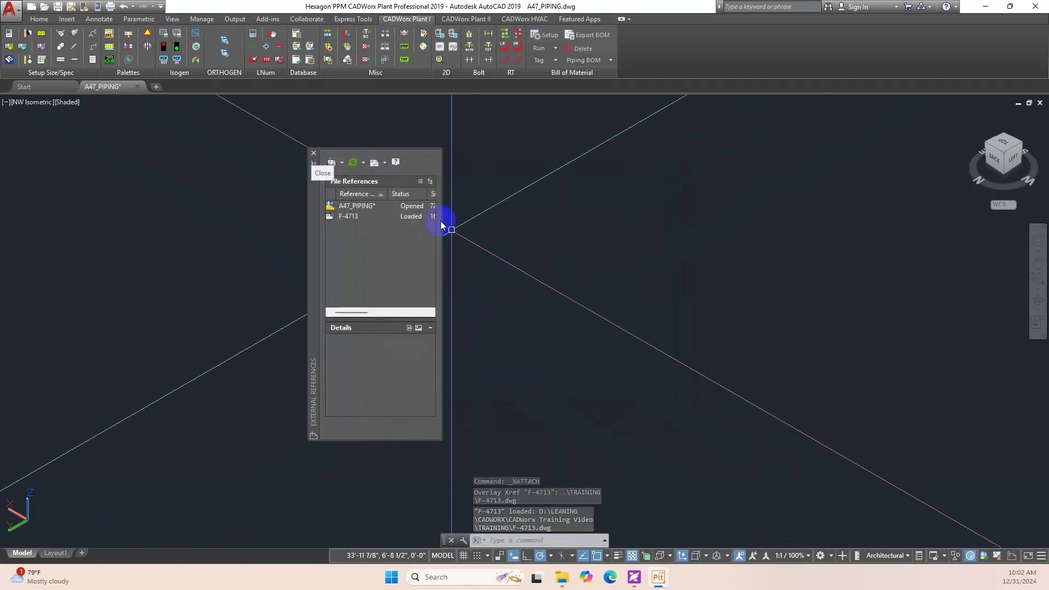
{"action": "mouse_move", "coordinate": [447, 222]}
{"action": "middle_mouse_down"}
{"action": "mouse_move", "coordinate": [302, 140]}
{"action": "mouse_move", "coordinate": [466, 288]}
{"action": "middle_mouse_up"}
{"action": "left_click", "coordinate": [315, 156]}
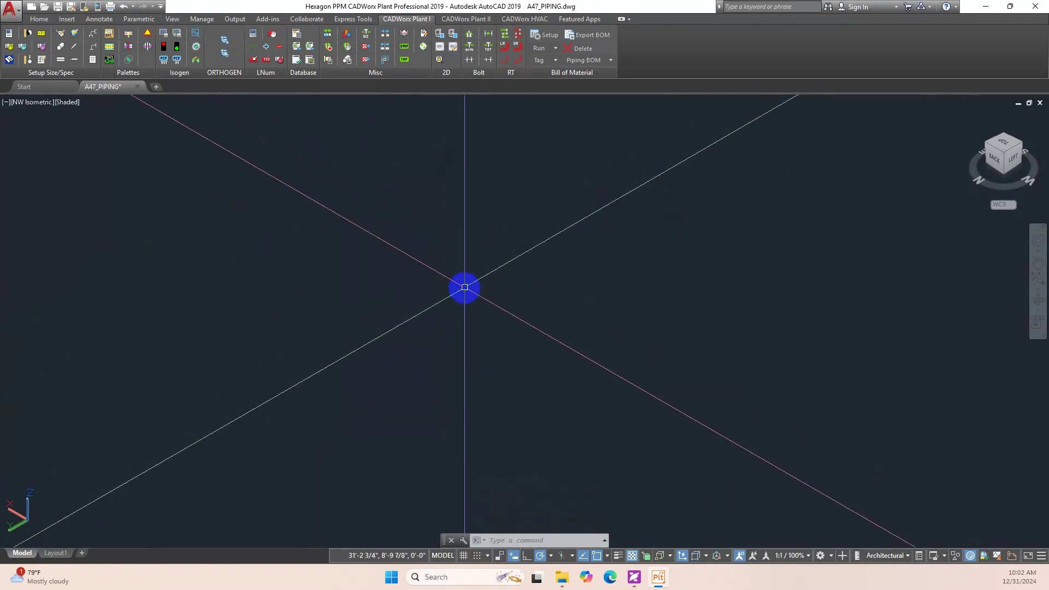
{"action": "middle_click", "coordinate": [466, 288]}
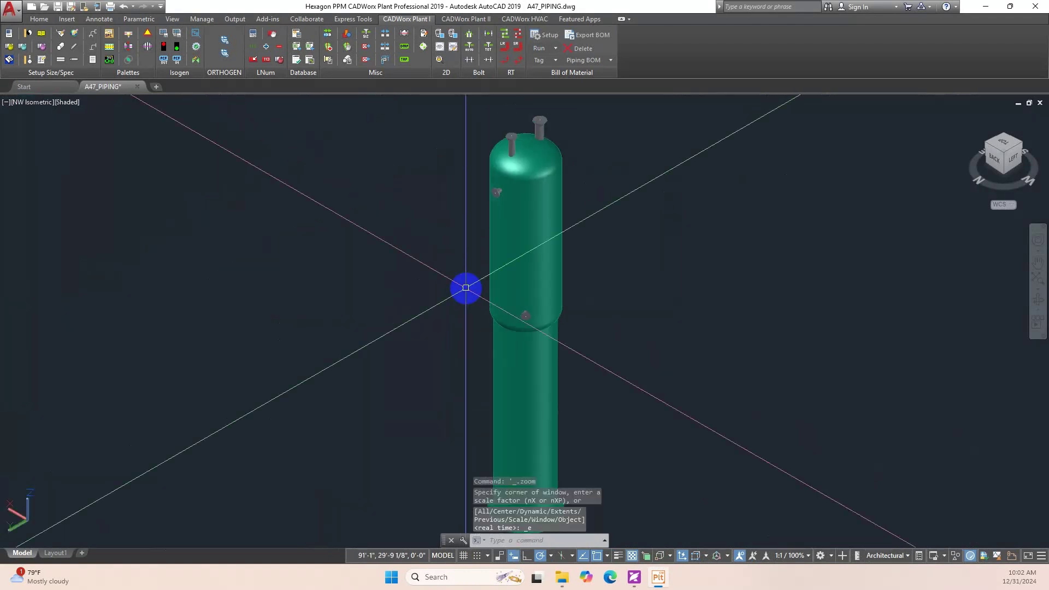
{"action": "scroll", "coordinate": [466, 290], "scroll_direction": "down", "scroll_amount": 2}
{"action": "middle_click_drag", "start_coordinate": [490, 334], "coordinate": [436, 344]}
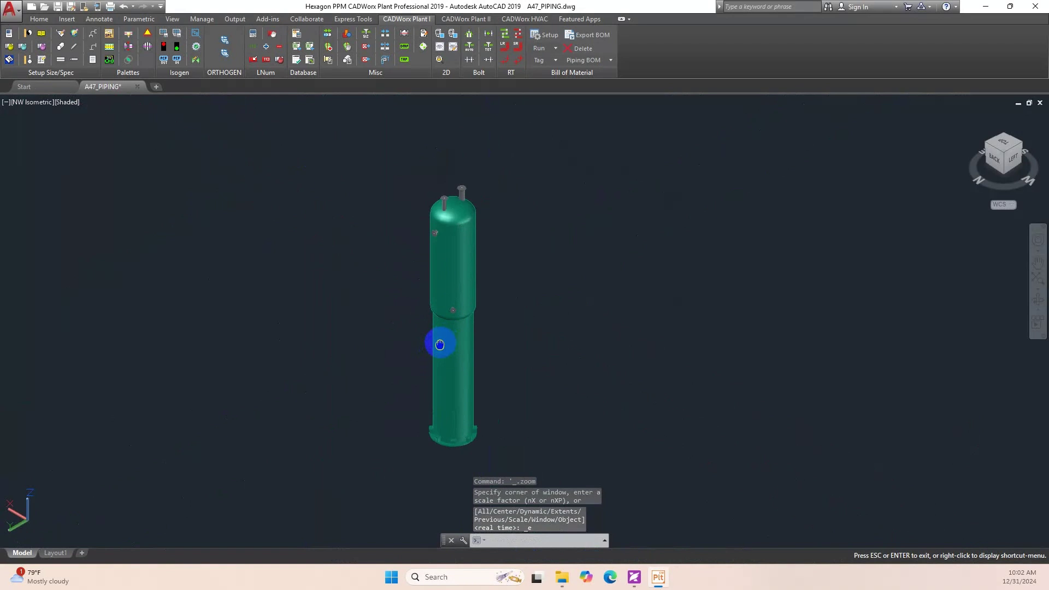
{"action": "scroll", "coordinate": [422, 324], "scroll_direction": "up", "scroll_amount": 2}
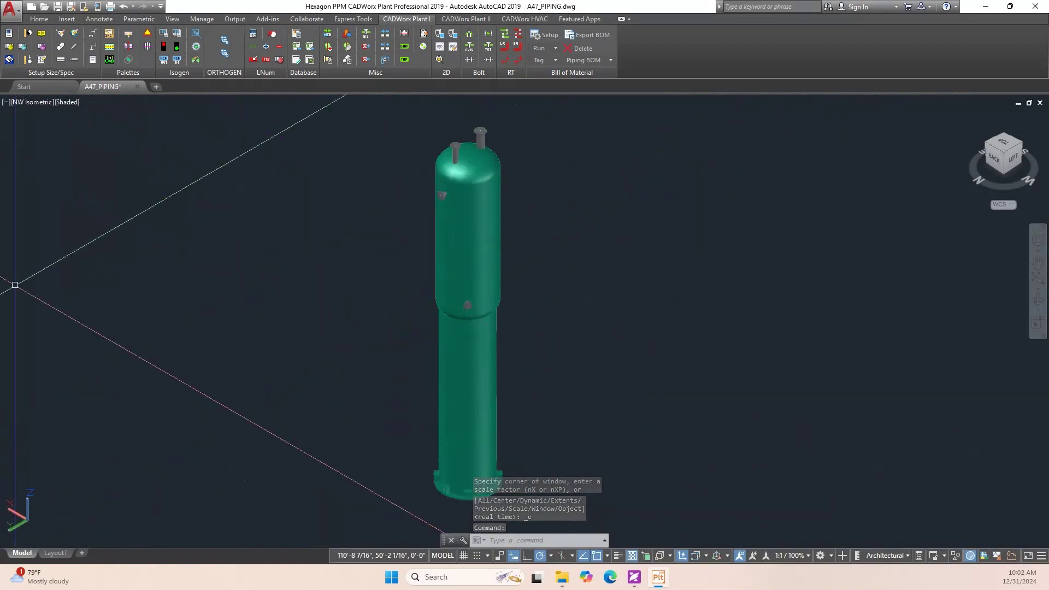
Open the piping rules in CADWorx Plant Setup and review the size, specification, end type and pipe length rules
{"action": "left_click", "coordinate": [15, 36]}
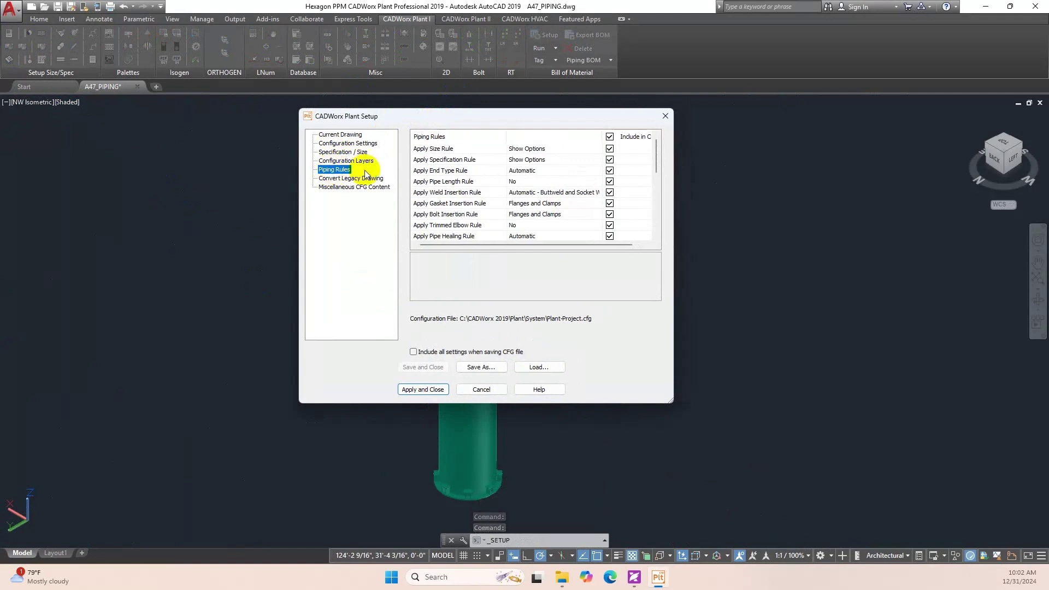
{"action": "left_click", "coordinate": [434, 150]}
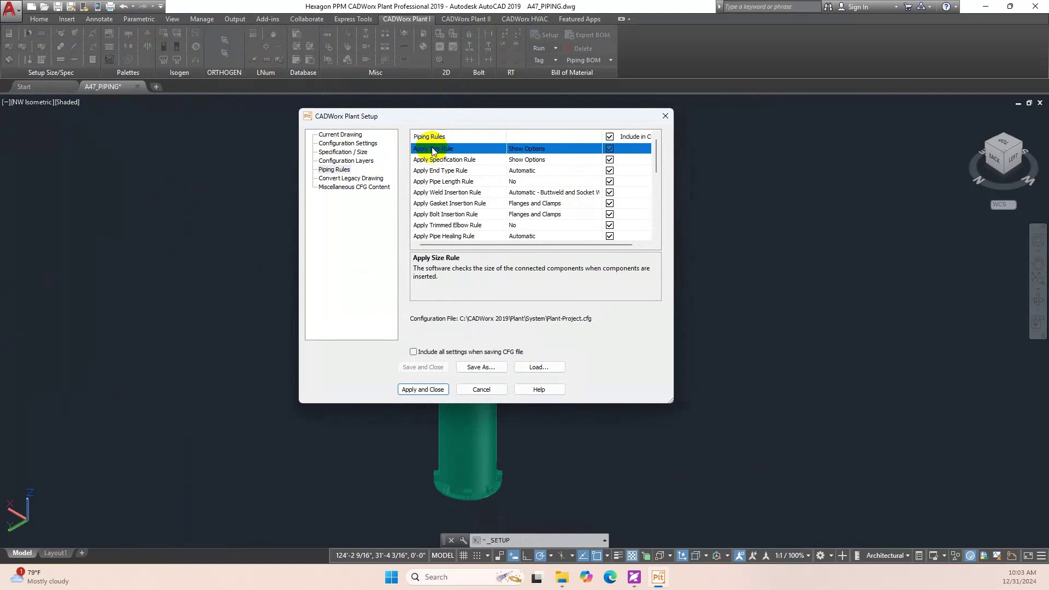
{"action": "left_click", "coordinate": [434, 160]}
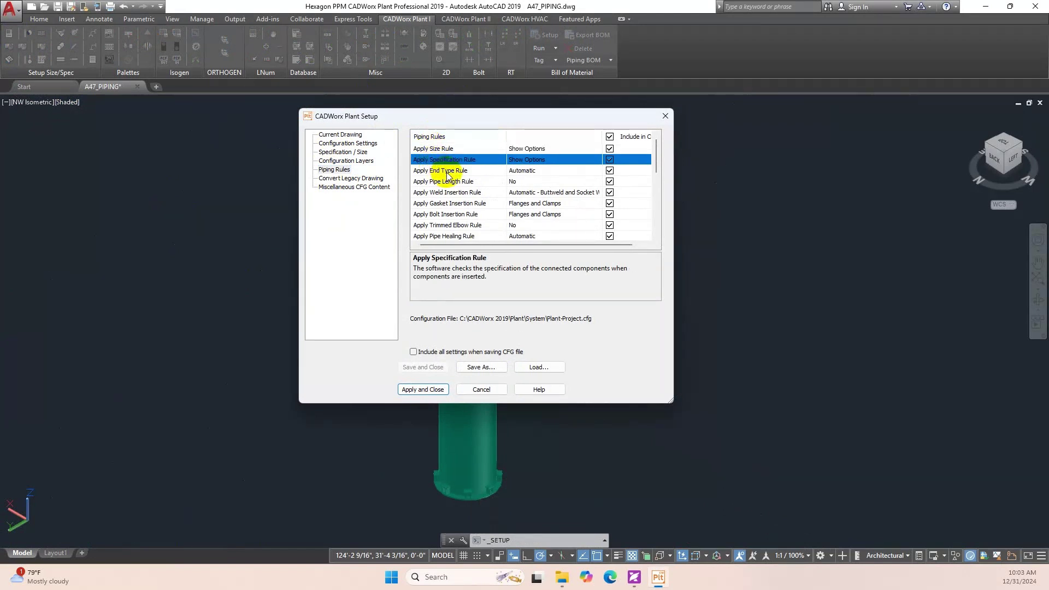
{"action": "left_click", "coordinate": [448, 172]}
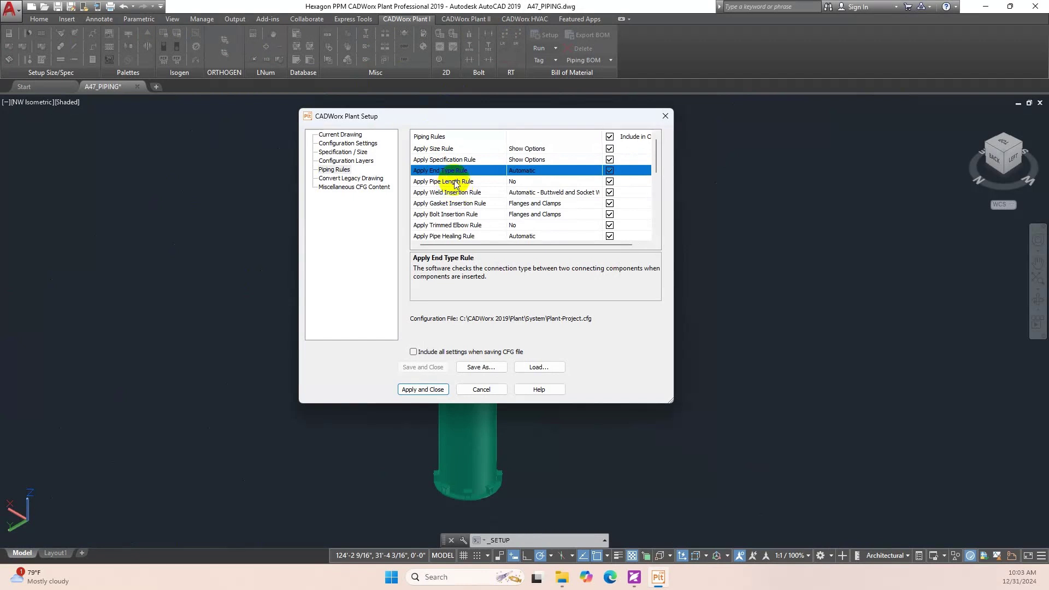
{"action": "left_click", "coordinate": [452, 182]}
Choose Automatic - Buttweld and Socket Weld for the weld insertion rule
{"action": "left_click", "coordinate": [456, 195]}
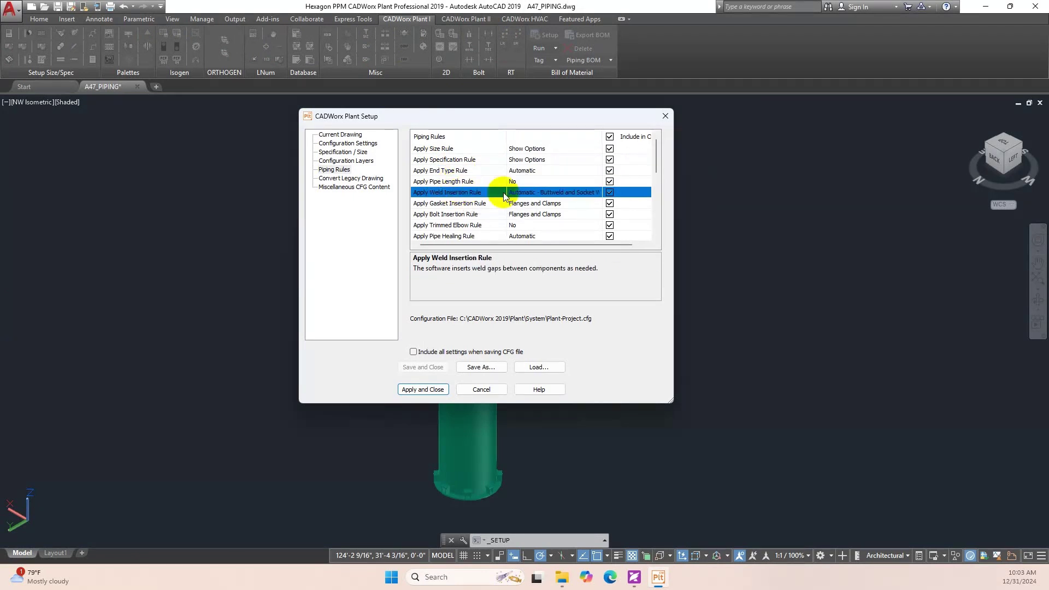
{"action": "left_click", "coordinate": [590, 194]}
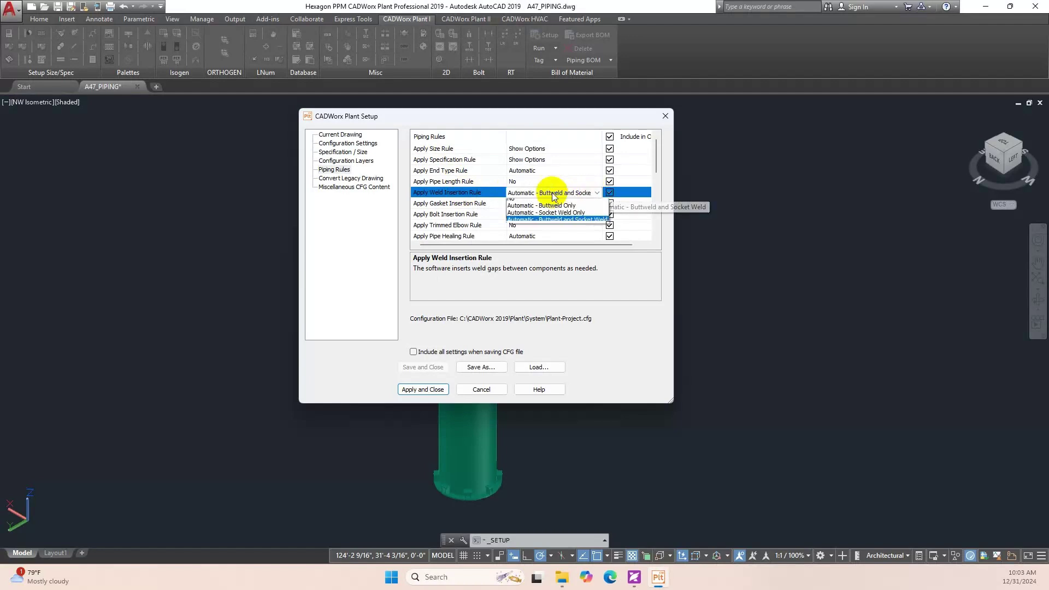
{"action": "left_click", "coordinate": [561, 224]}
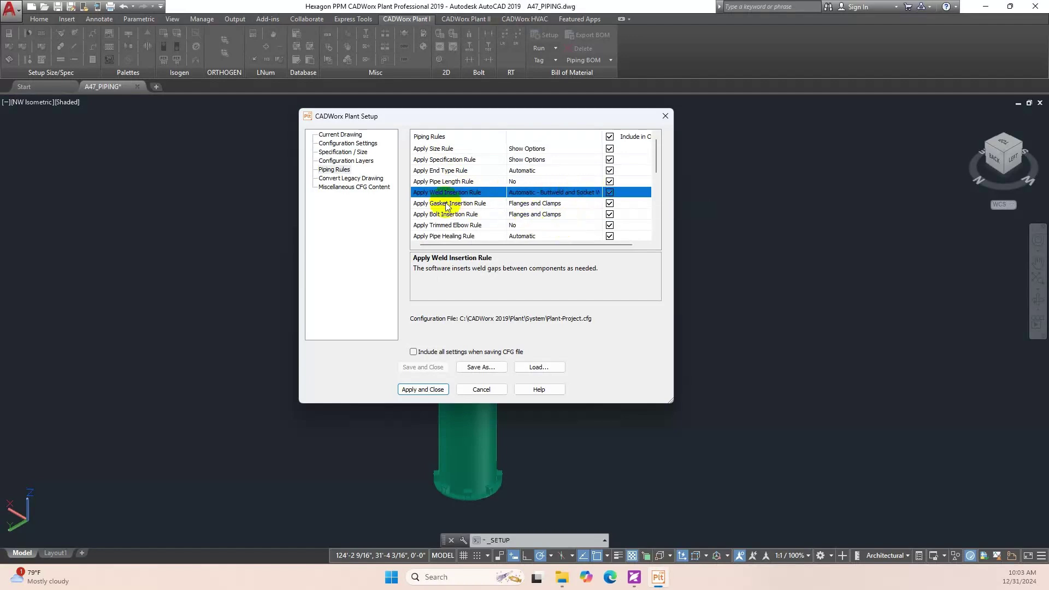
Review the descriptions of the gasket insertion, bolt insertion, trimmed elbow, pipe healing and branch table rules
{"action": "left_click", "coordinate": [443, 205]}
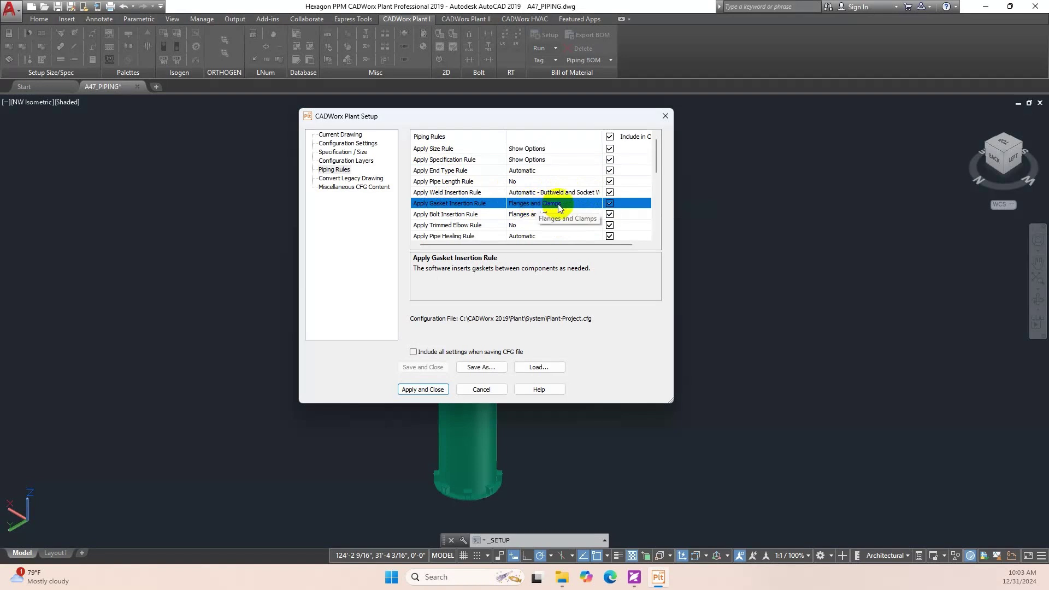
{"action": "left_click", "coordinate": [452, 215]}
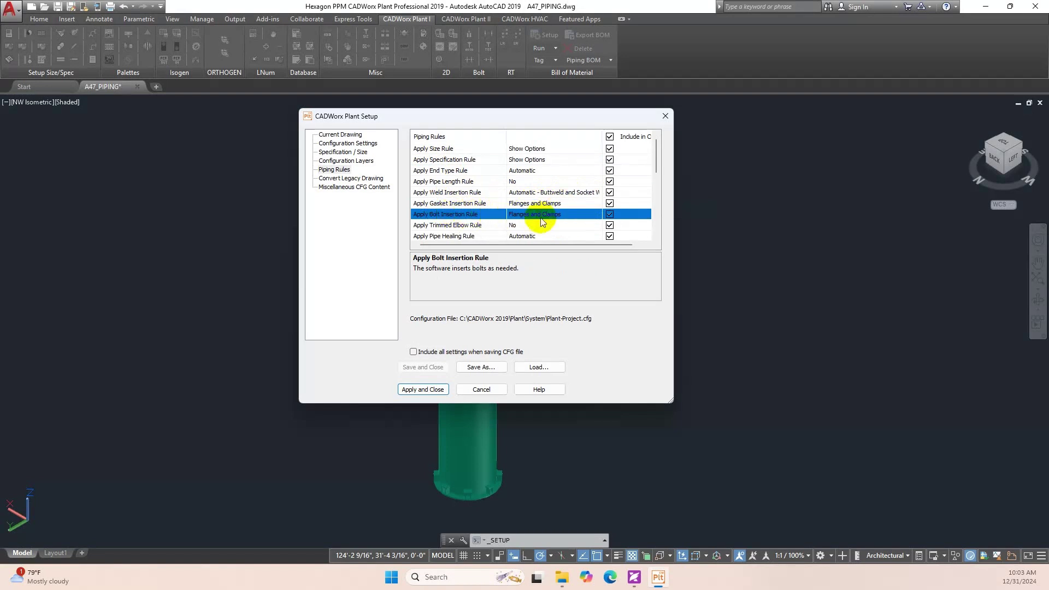
{"action": "left_click", "coordinate": [457, 229]}
{"action": "scroll", "coordinate": [454, 218], "scroll_direction": "down", "scroll_amount": 1}
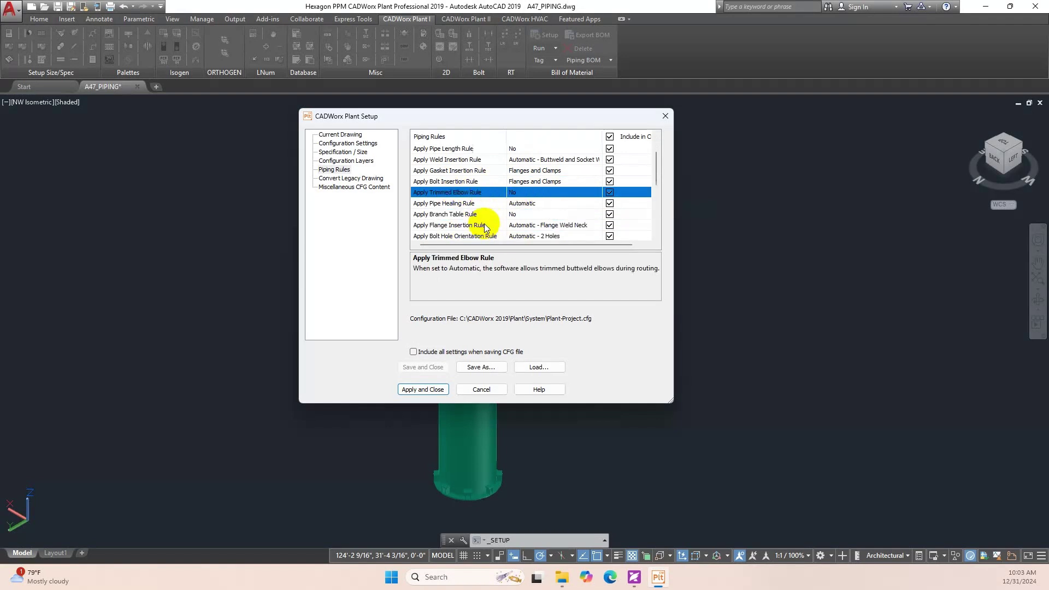
{"action": "left_click", "coordinate": [446, 206]}
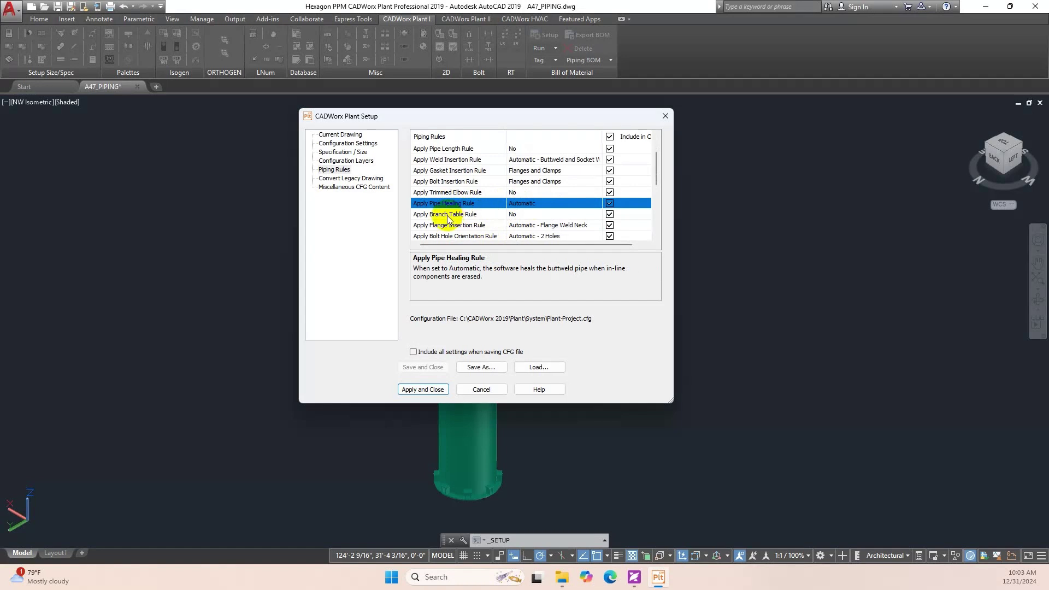
{"action": "left_click", "coordinate": [448, 216]}
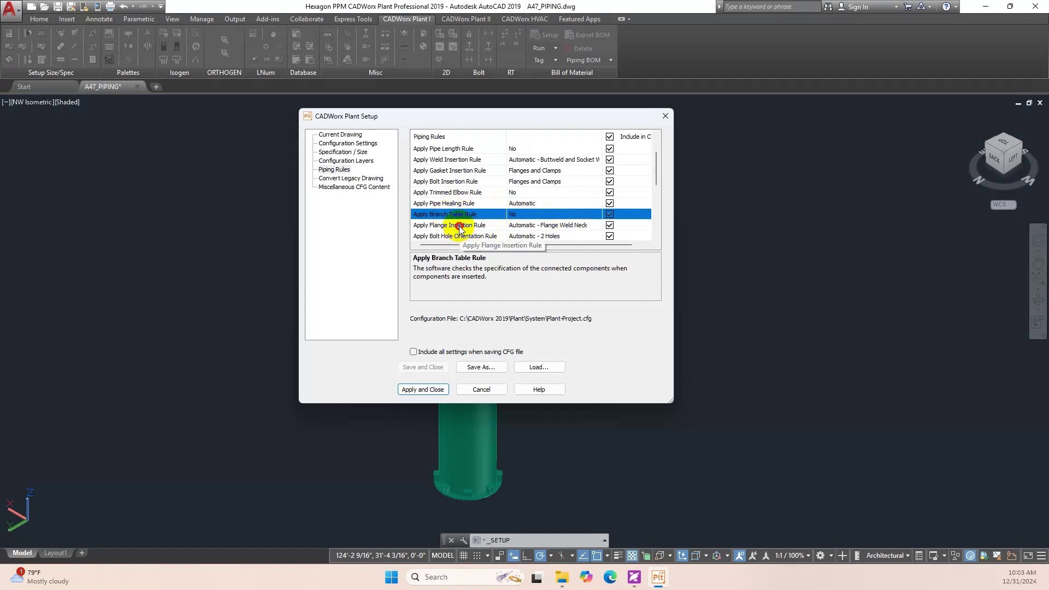
Set the flange insertion rule to Automatic - Flange Weld Neck
{"action": "left_click", "coordinate": [459, 227]}
{"action": "left_click", "coordinate": [538, 225]}
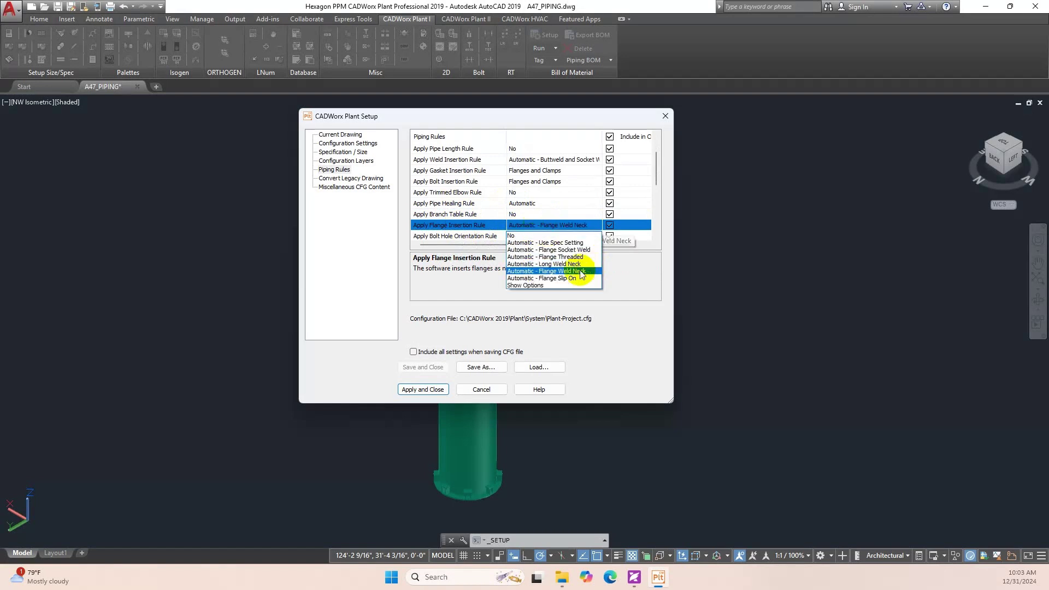
{"action": "left_click", "coordinate": [545, 272]}
Review the bolt hole orientation, pipe end prep, auto coupling, line number and change data rules, and apply the setup changes
{"action": "left_click", "coordinate": [458, 235]}
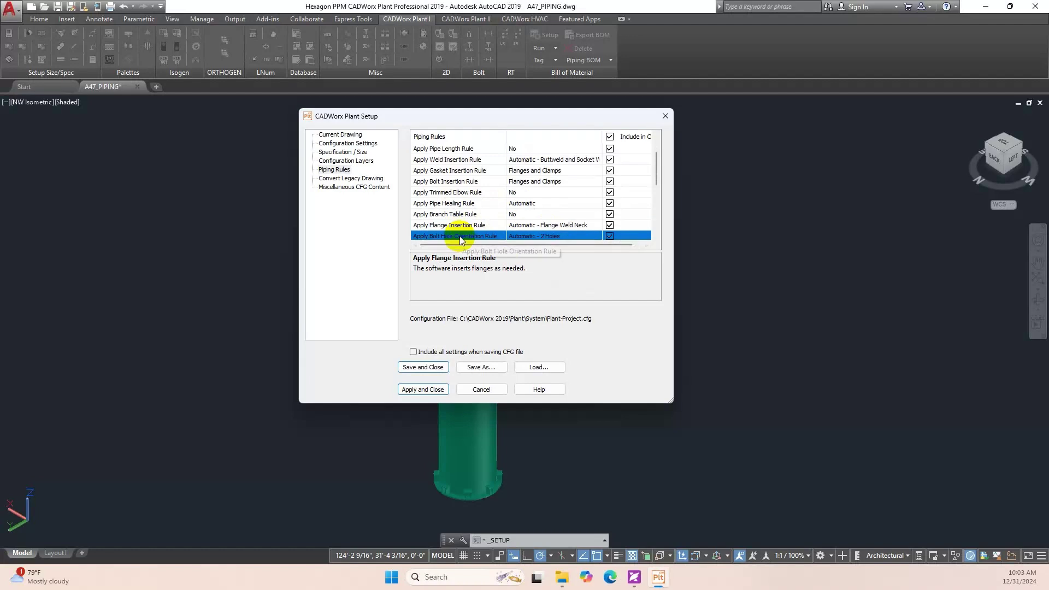
{"action": "scroll", "coordinate": [463, 240], "scroll_direction": "down", "scroll_amount": 1}
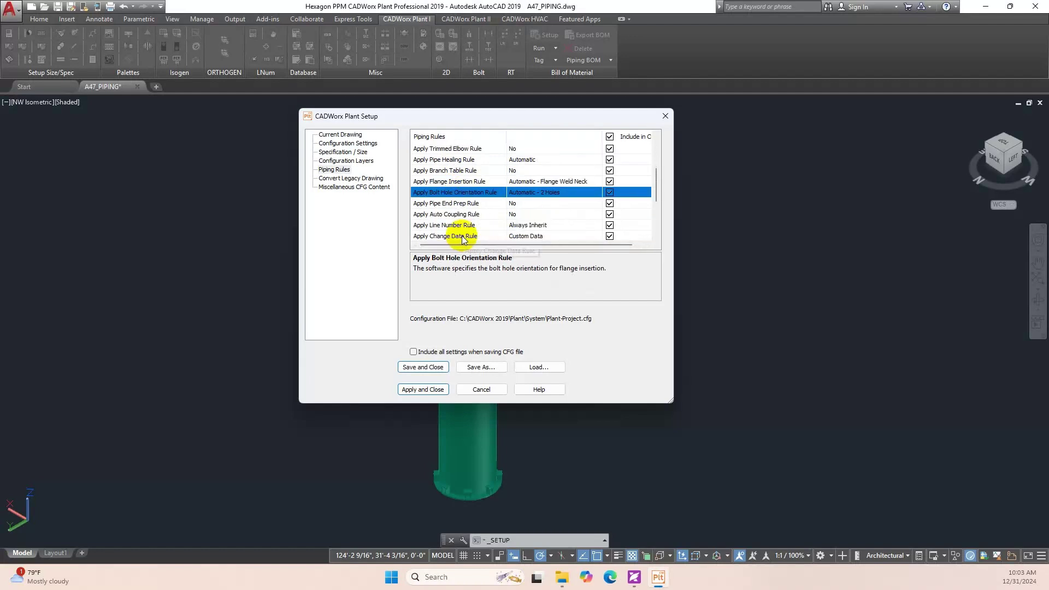
{"action": "left_click", "coordinate": [463, 203]}
{"action": "left_click", "coordinate": [468, 215]}
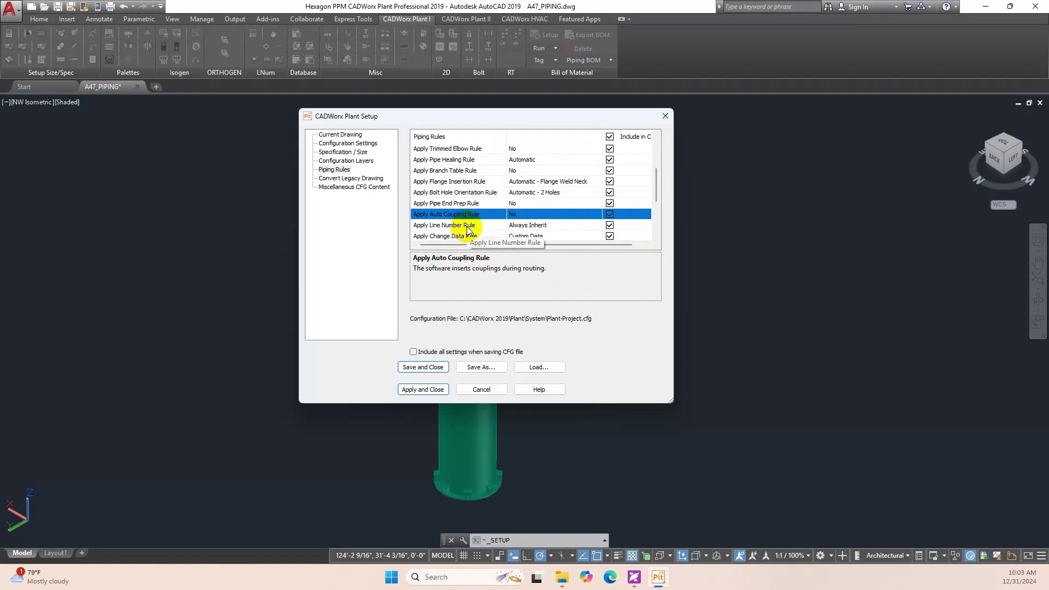
{"action": "left_click", "coordinate": [467, 226]}
{"action": "left_click", "coordinate": [469, 236]}
{"action": "scroll", "coordinate": [475, 238], "scroll_direction": "down", "scroll_amount": 1}
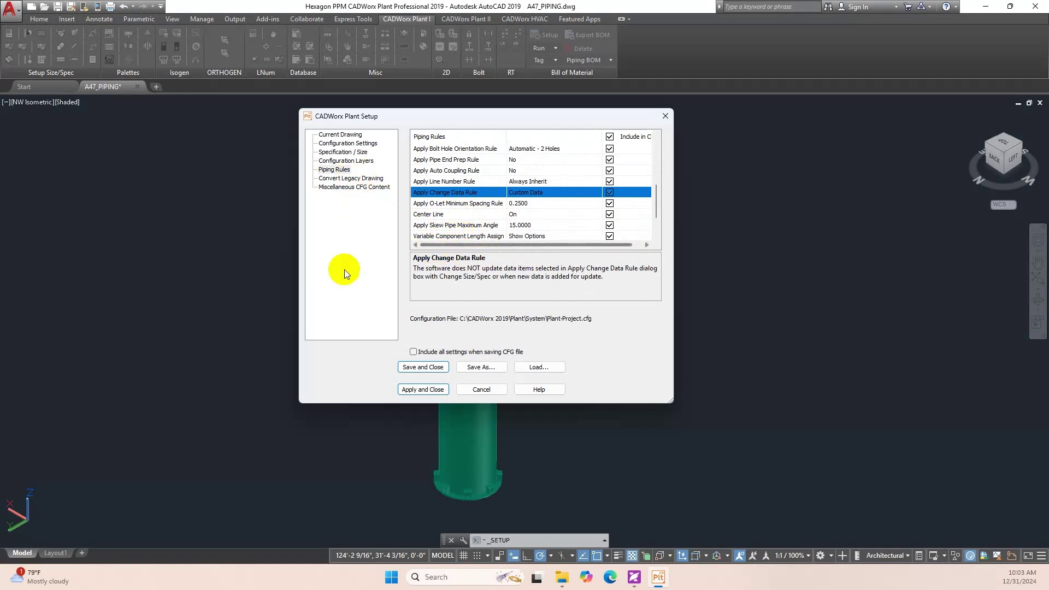
{"action": "left_click", "coordinate": [436, 392]}
{"action": "left_click", "coordinate": [273, 314]}
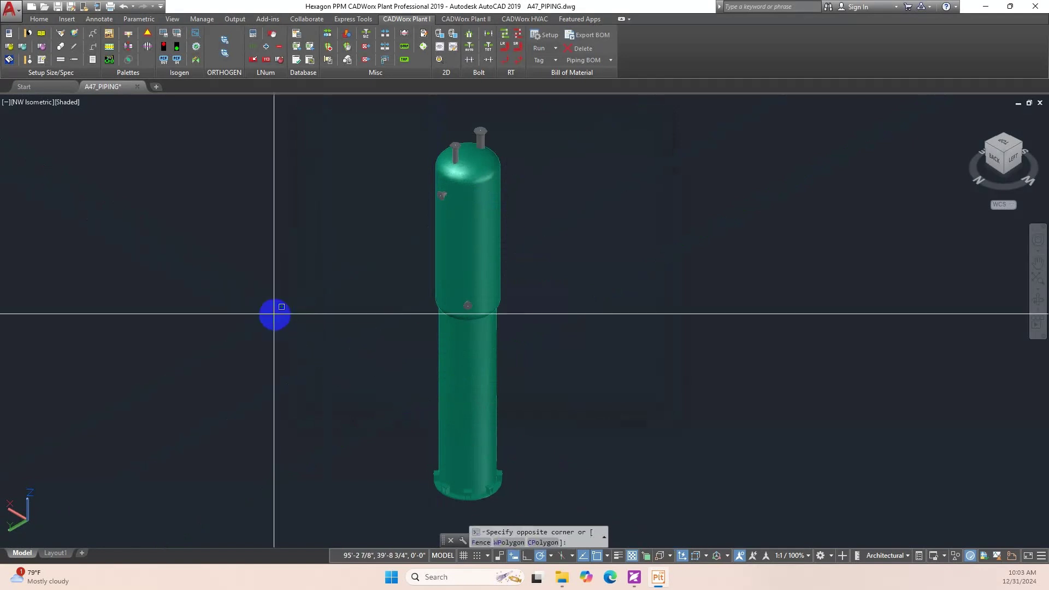
{"action": "left_click", "coordinate": [193, 317]}
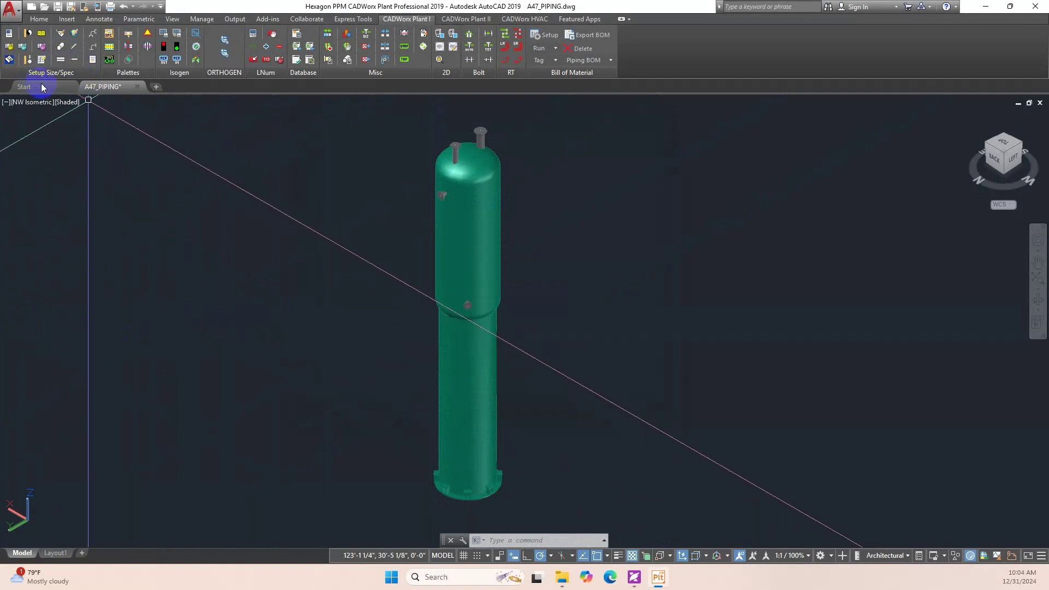
Open the CADWorx Spec View palette, check its view and tree settings, and return to the component list
{"action": "left_click", "coordinate": [108, 36]}
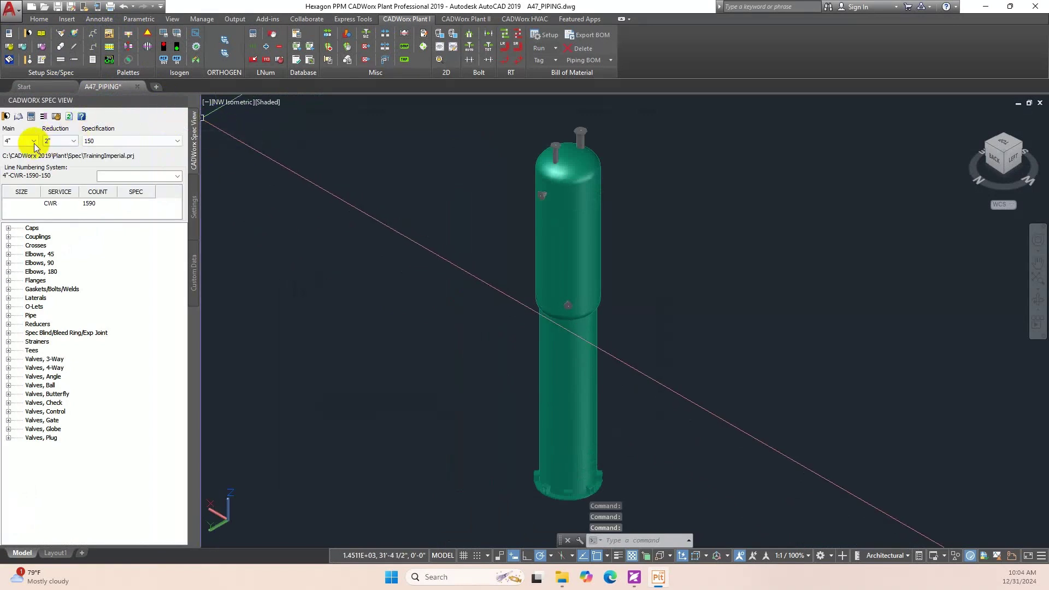
{"action": "left_click", "coordinate": [195, 210]}
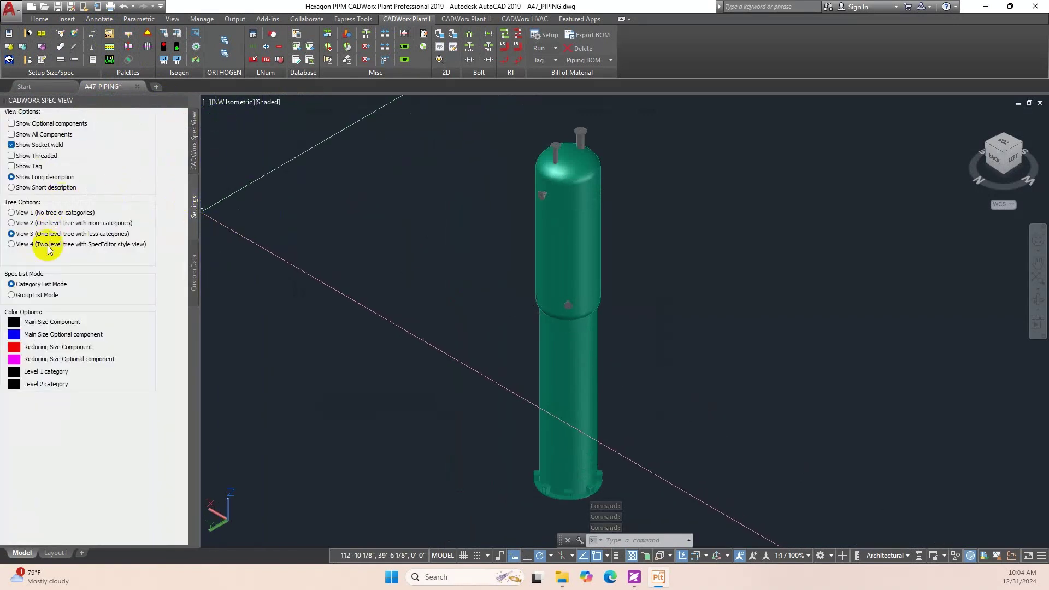
{"action": "left_click", "coordinate": [194, 163]}
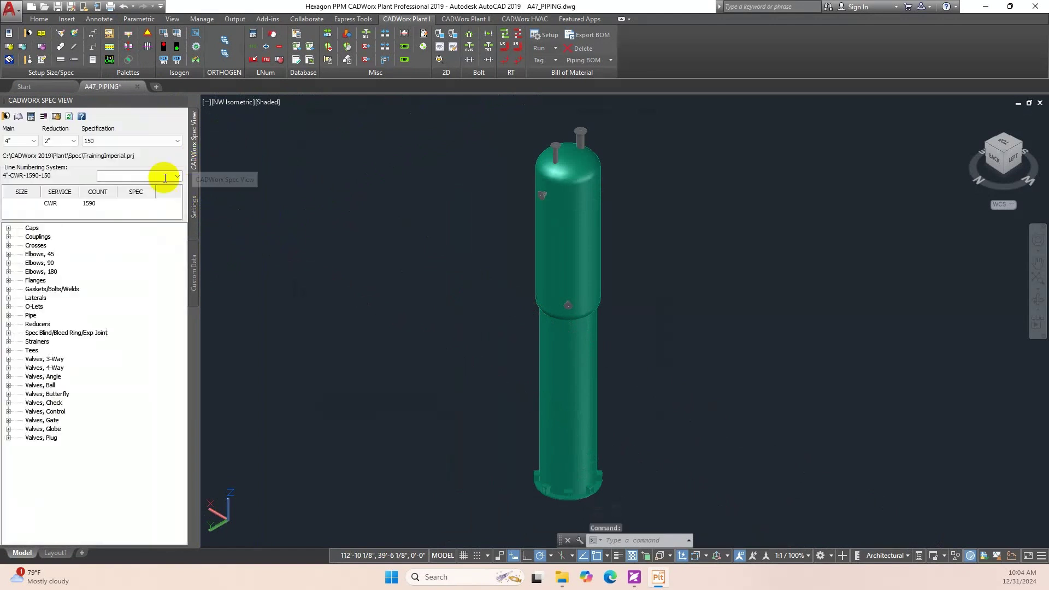
Set the active specification to 150 and the main size to 4" from the TrainingImperial project
{"action": "left_click", "coordinate": [6, 116]}
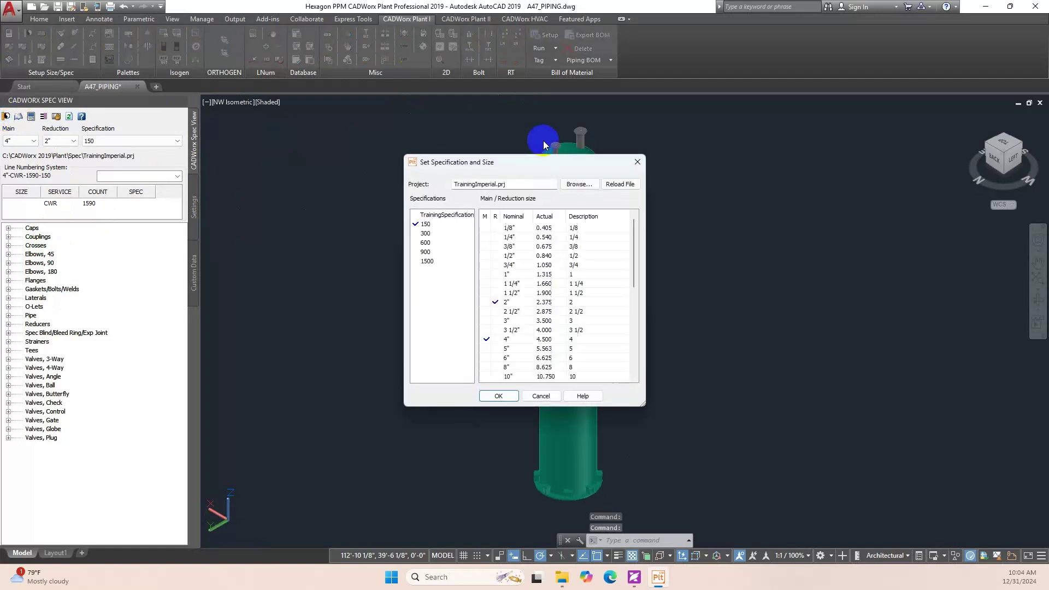
{"action": "left_click", "coordinate": [422, 224]}
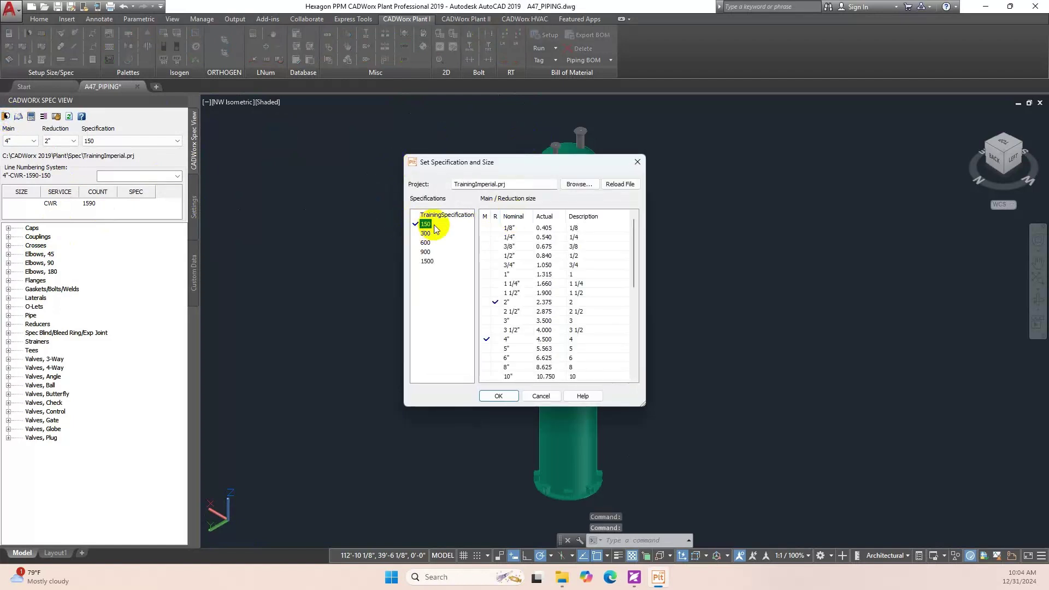
{"action": "left_click", "coordinate": [485, 340]}
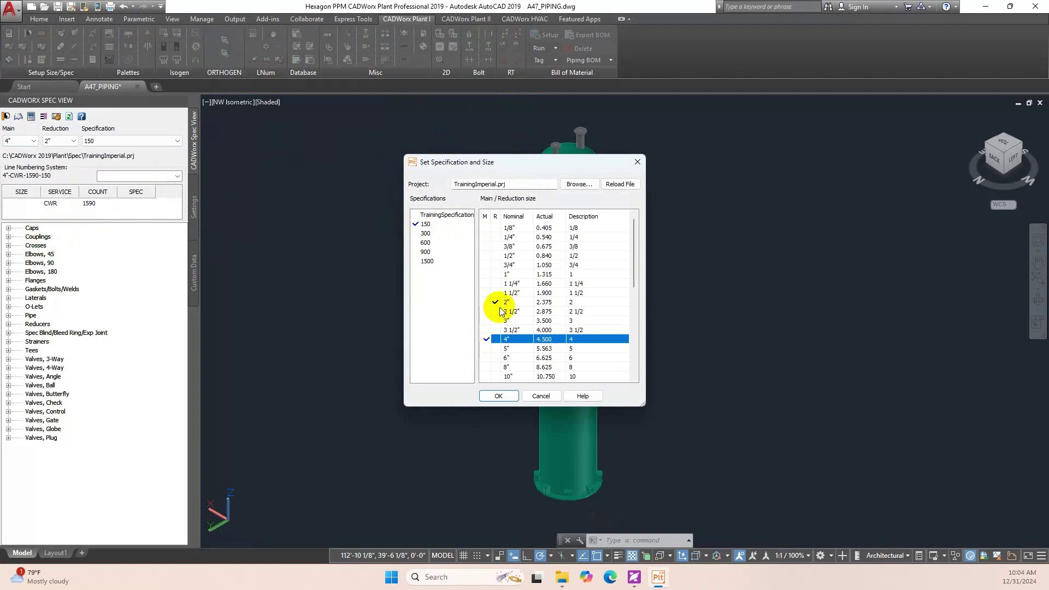
{"action": "left_click", "coordinate": [499, 396]}
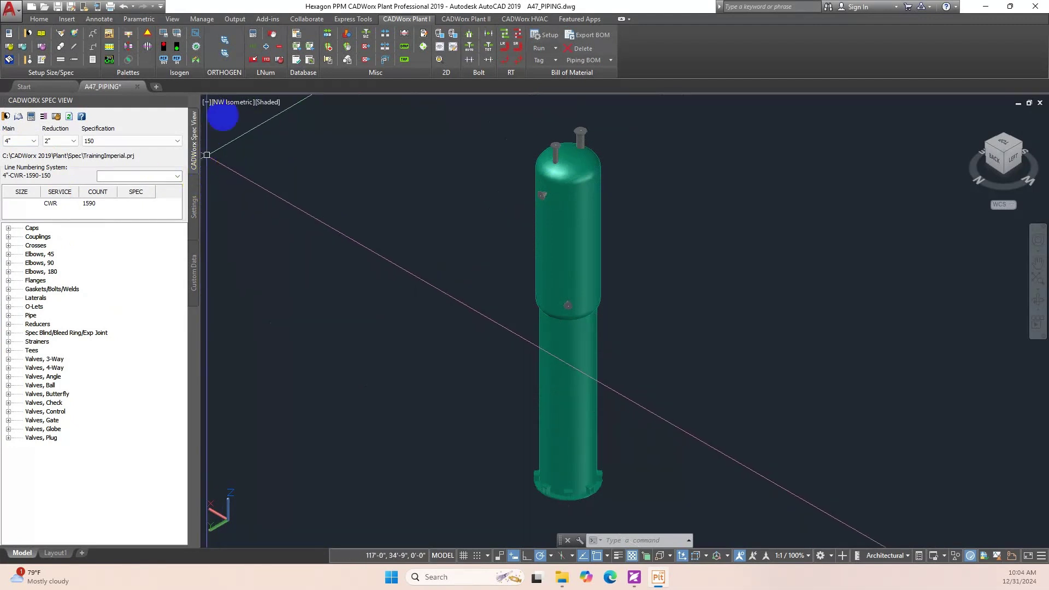
Review the size, service, count and spec categories of the line numbering system and save its setup
{"action": "left_click", "coordinate": [254, 35]}
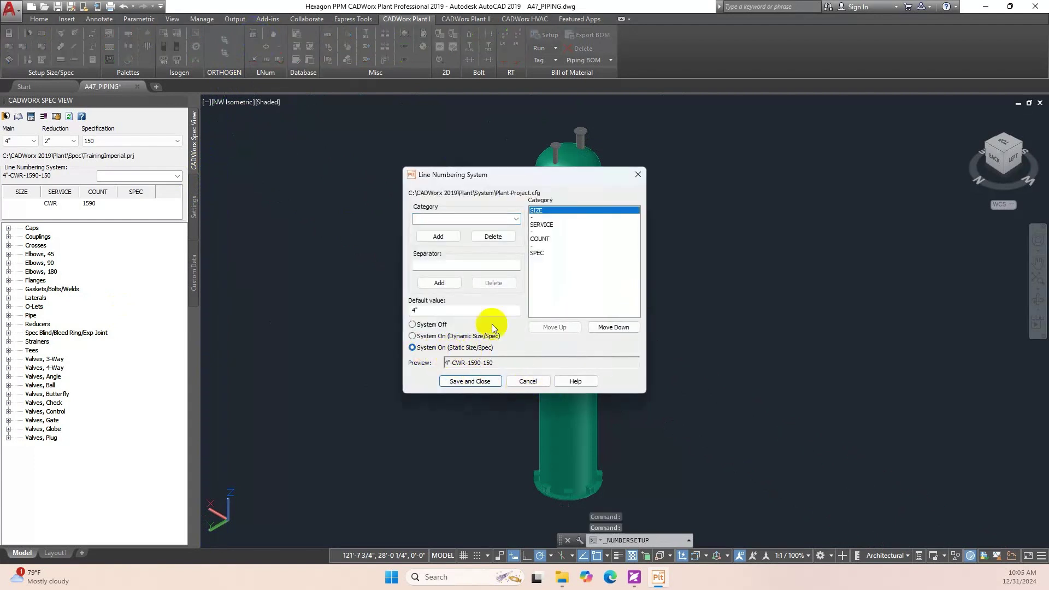
{"action": "left_click", "coordinate": [535, 217]}
{"action": "left_click", "coordinate": [546, 225]}
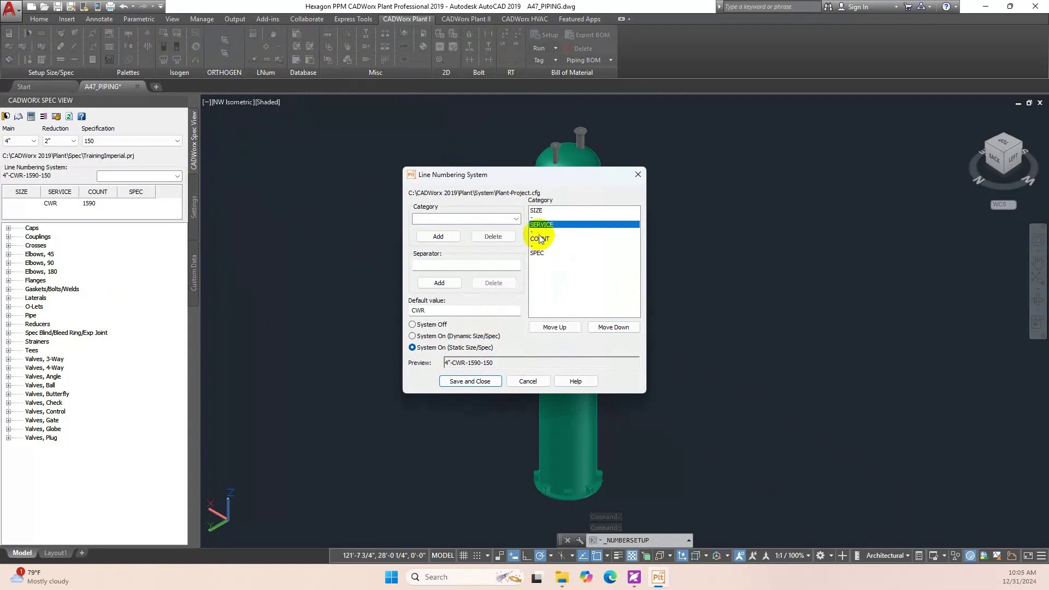
{"action": "left_click", "coordinate": [544, 231]}
{"action": "left_click", "coordinate": [543, 238]}
{"action": "left_click", "coordinate": [541, 246]}
{"action": "left_click", "coordinate": [540, 254]}
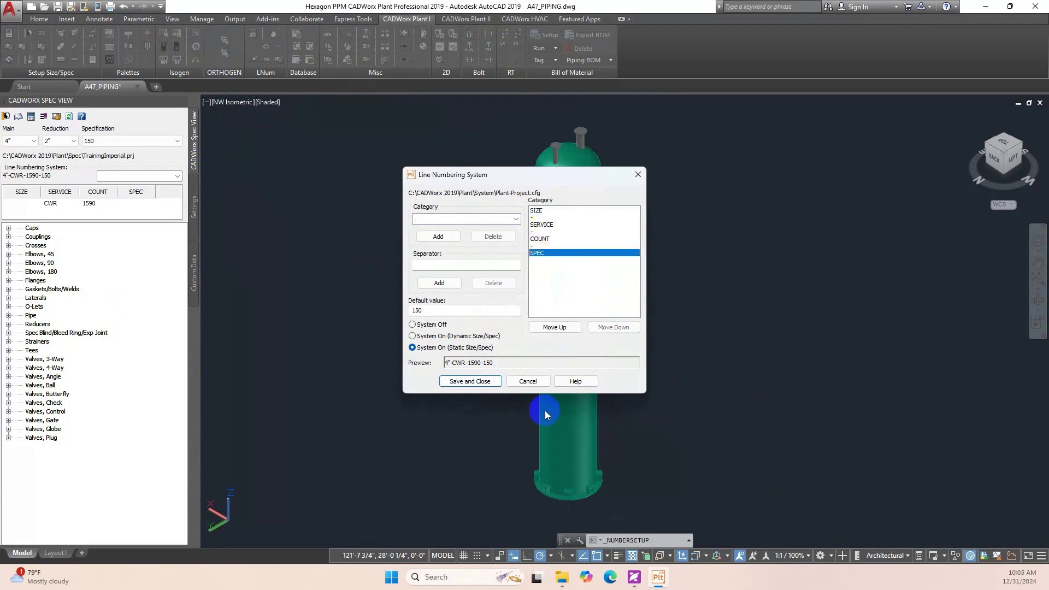
{"action": "left_click", "coordinate": [487, 385]}
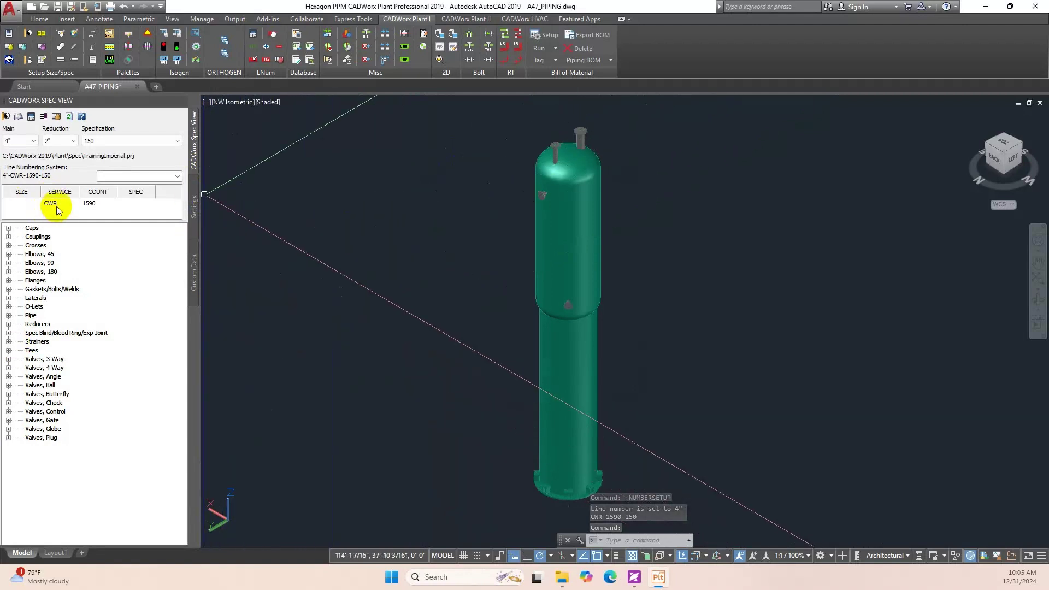
Fill in the line number fields with size 4", service CWR, count 1590 and spec 150
{"action": "left_click", "coordinate": [26, 202]}
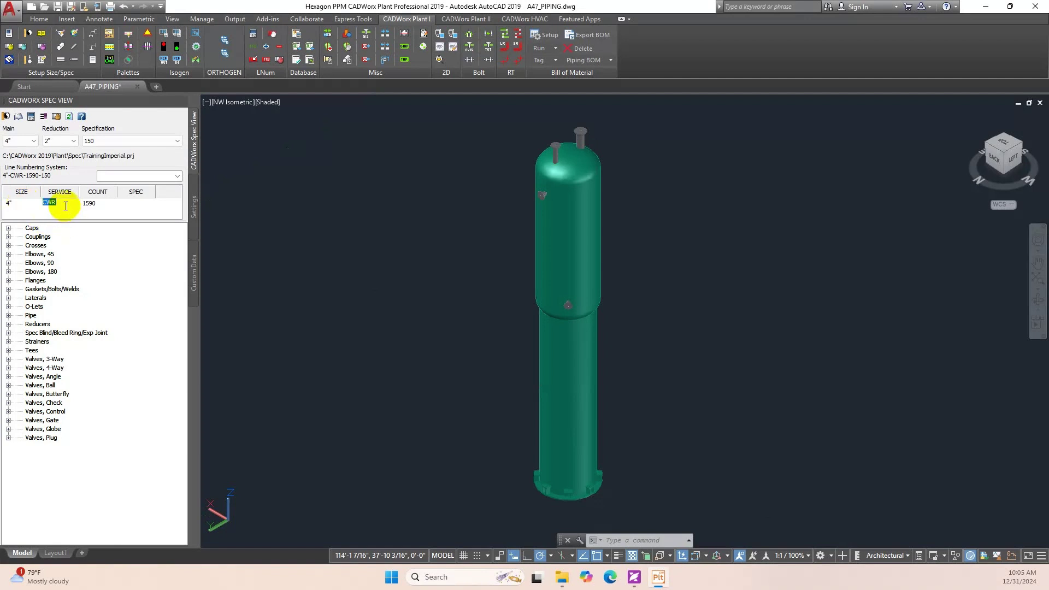
{"action": "key", "text": "Caps_Lock"}
{"action": "type", "text": "C"}
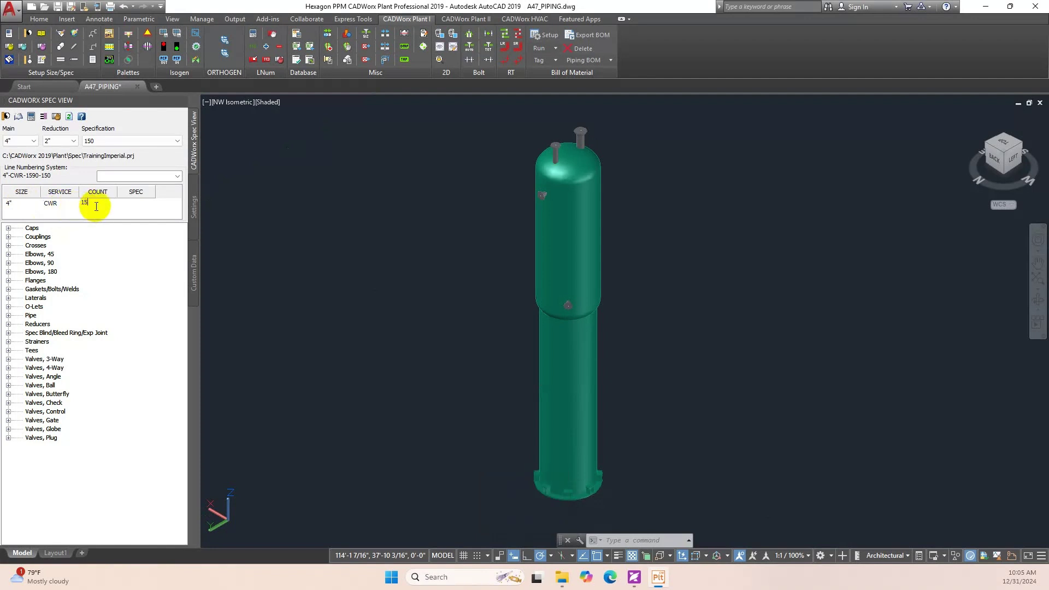
{"action": "left_click", "coordinate": [134, 205]}
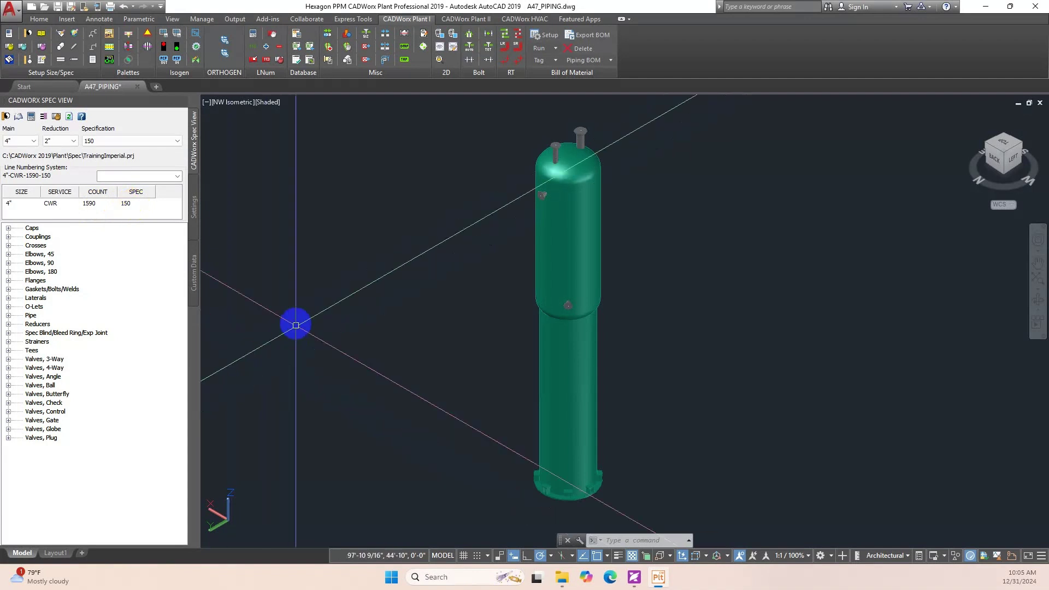
{"action": "left_click", "coordinate": [241, 299]}
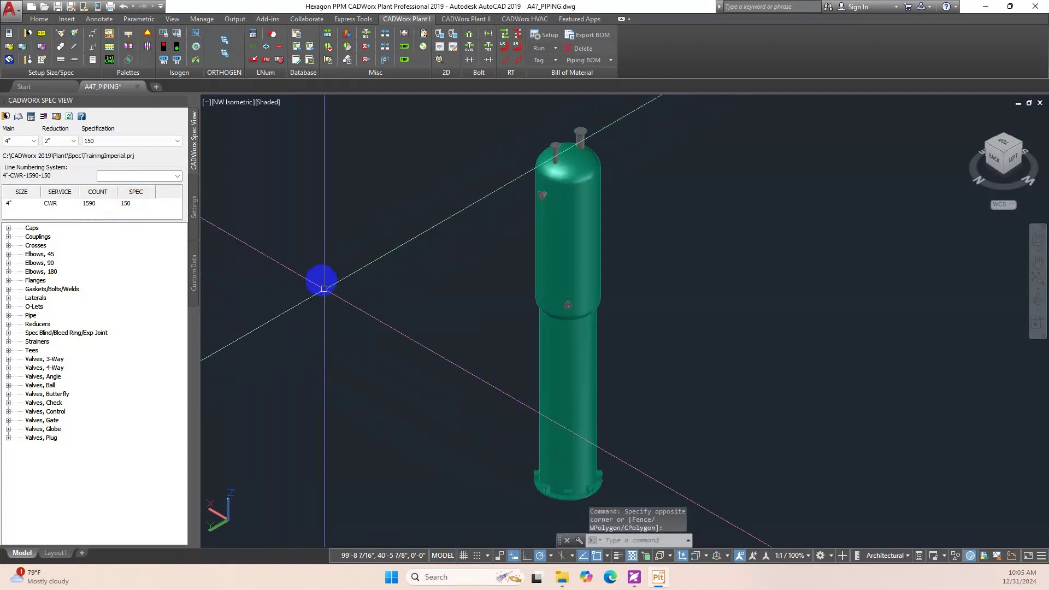
{"action": "left_click", "coordinate": [500, 221]}
Insert a 150LB weld neck flange at the node of the larger nozzle on the vessel head, using the selected nozzle size
{"action": "scroll", "coordinate": [472, 239], "scroll_direction": "up", "scroll_amount": 6}
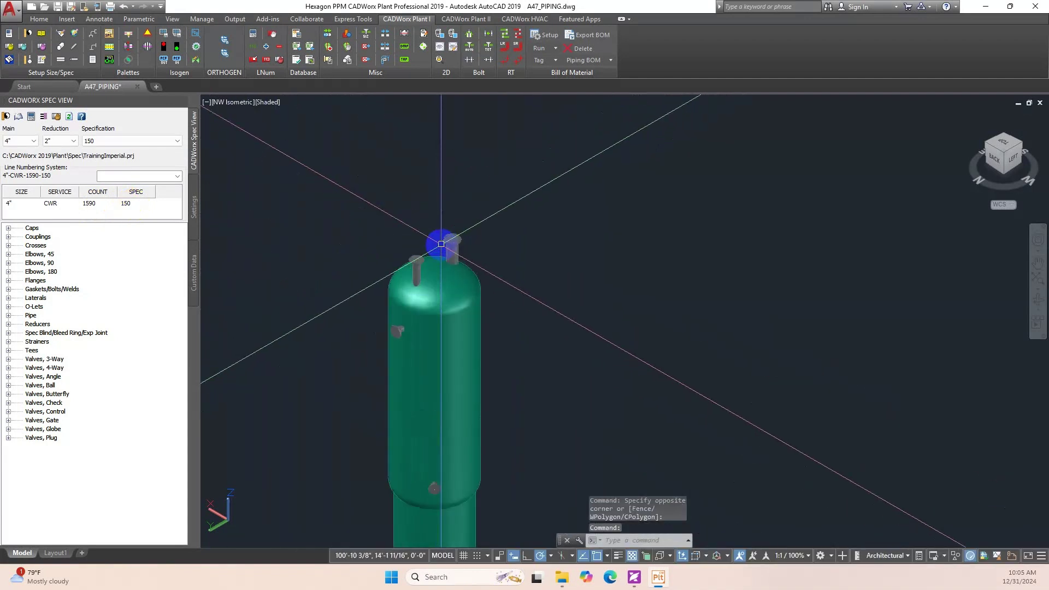
{"action": "mouse_move", "coordinate": [472, 239]}
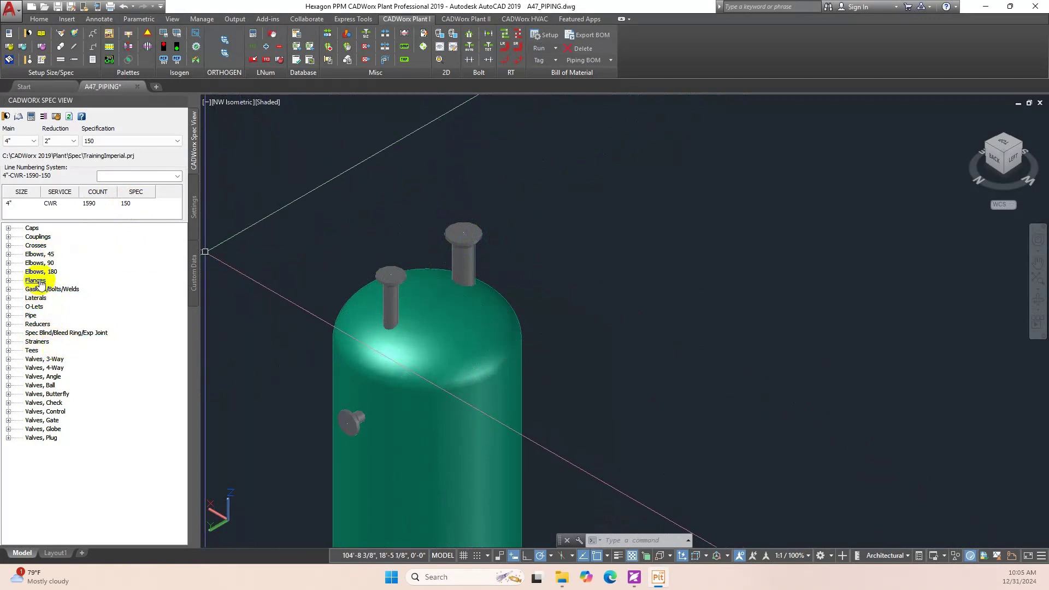
{"action": "left_click", "coordinate": [8, 281]}
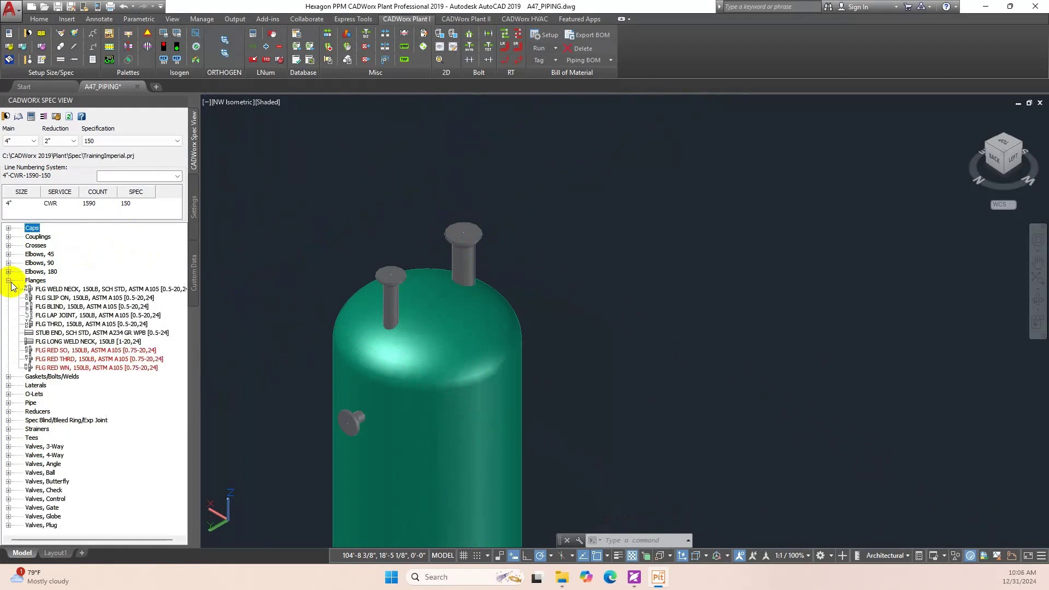
{"action": "double_click", "coordinate": [85, 290]}
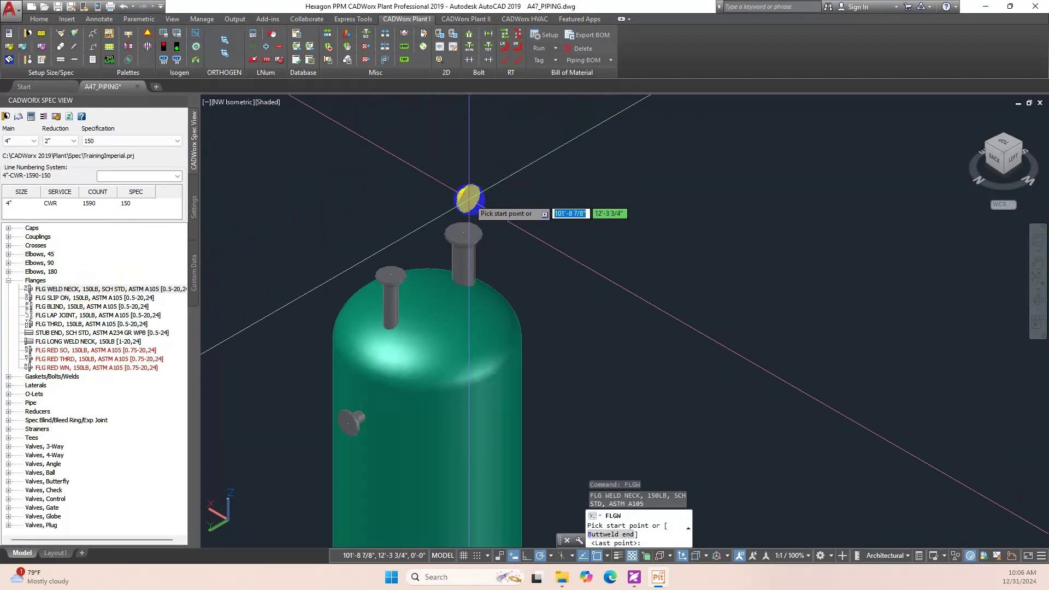
{"action": "right_click", "coordinate": [469, 198], "text": "shift"}
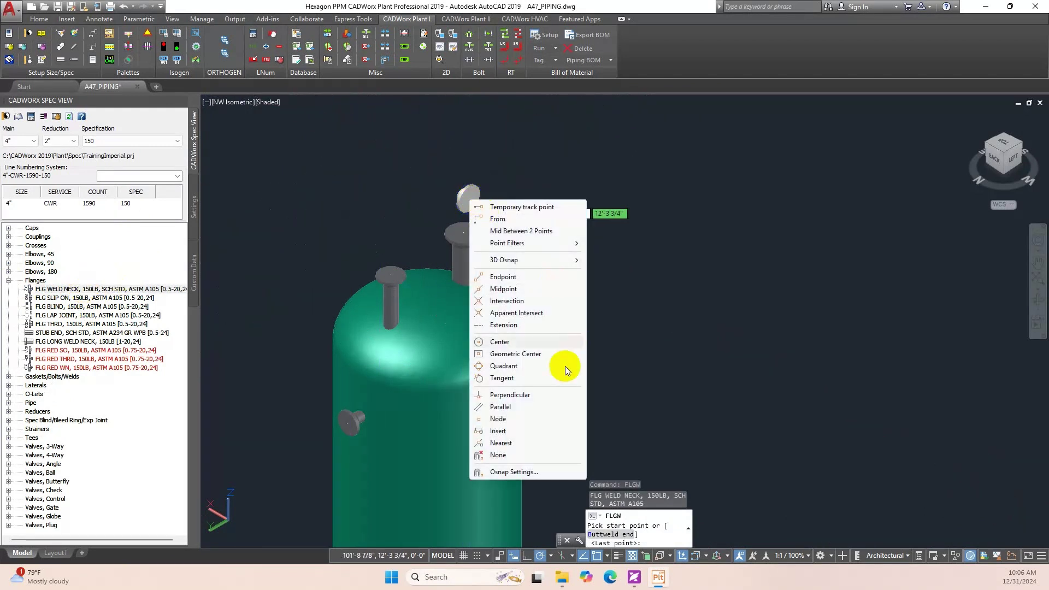
{"action": "left_click", "coordinate": [498, 419]}
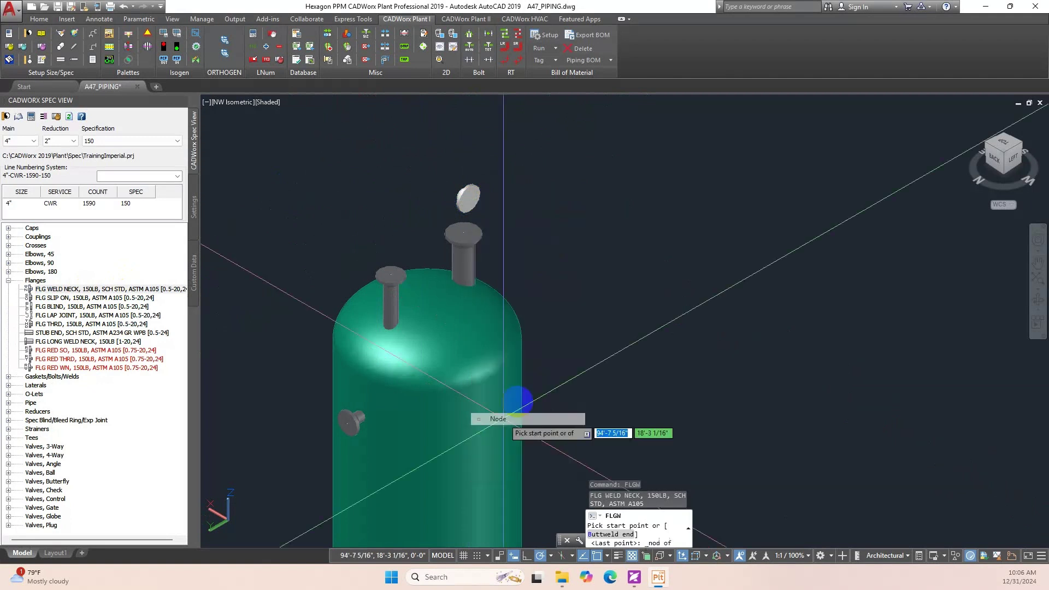
{"action": "left_click", "coordinate": [467, 230]}
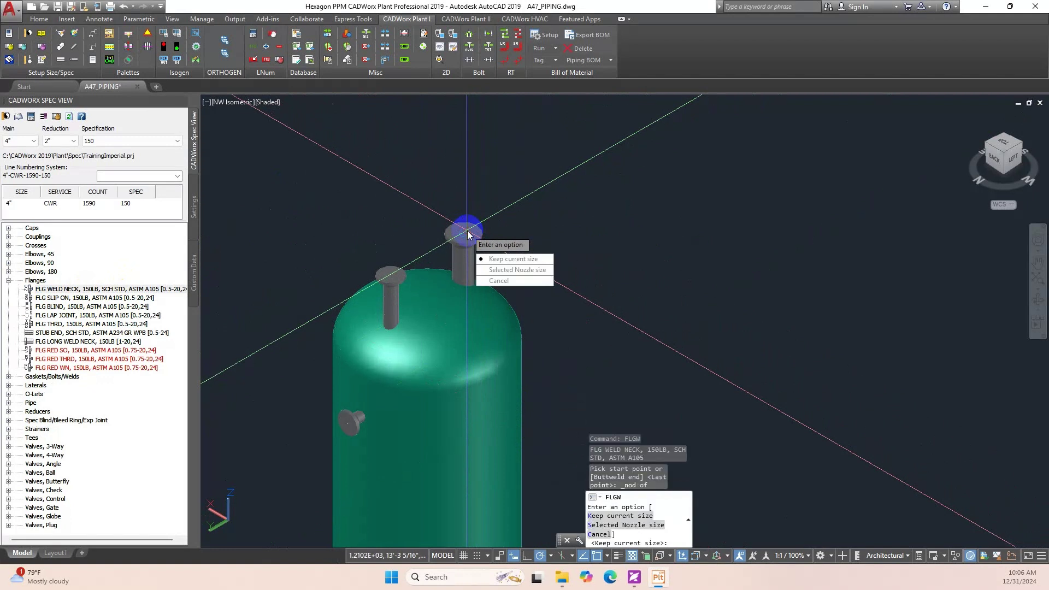
{"action": "left_click", "coordinate": [507, 270]}
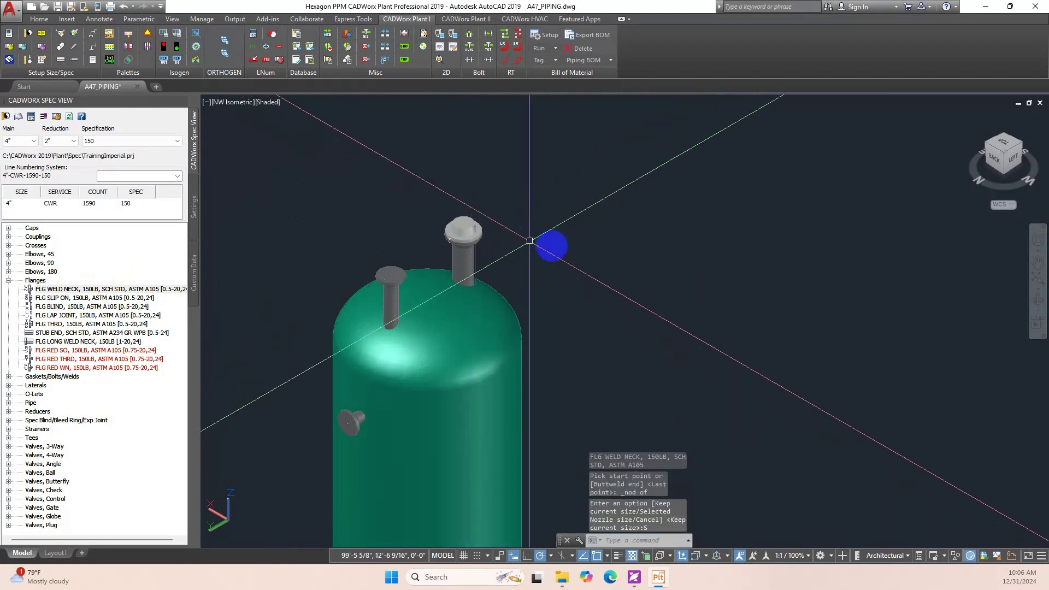
Edit the weld neck flange on the larger head nozzle so its line number reads 6"-CWR-1590-150
{"action": "scroll", "coordinate": [402, 203], "scroll_direction": "up", "scroll_amount": 4}
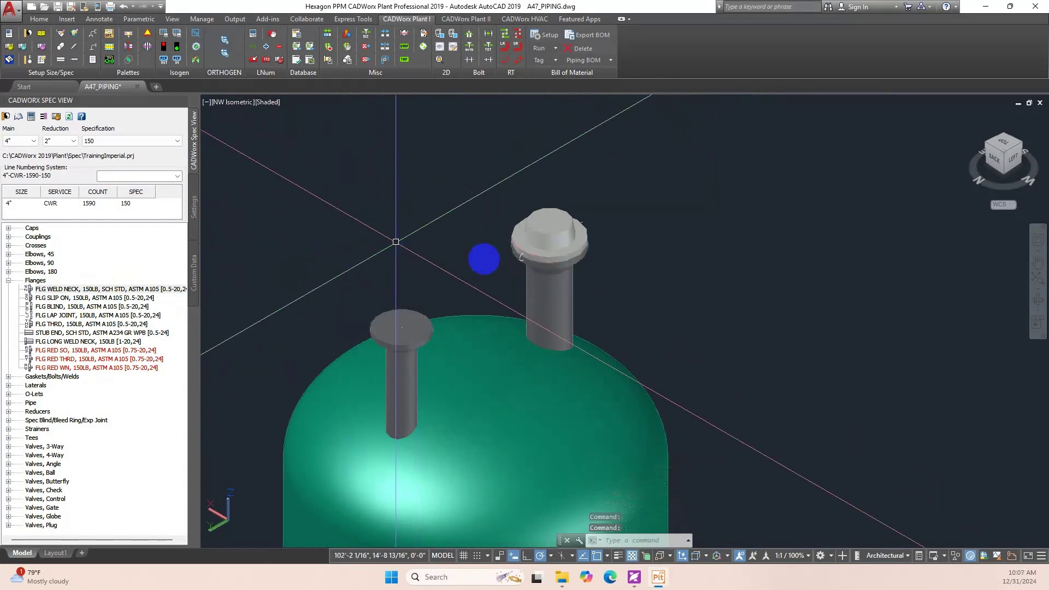
{"action": "left_click", "coordinate": [542, 216]}
{"action": "scroll", "coordinate": [543, 216], "scroll_direction": "up", "scroll_amount": 2}
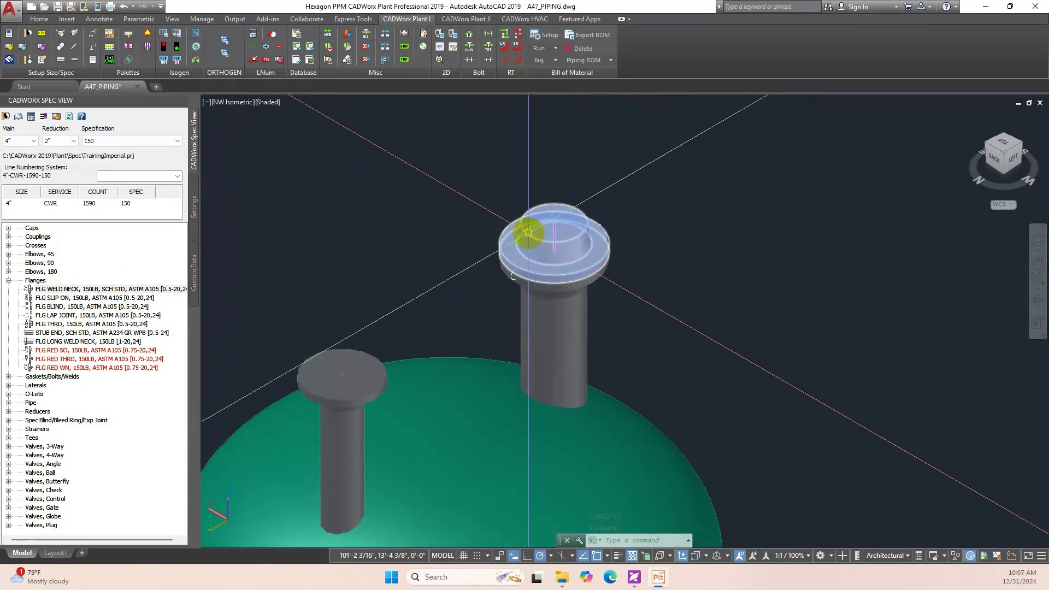
{"action": "left_click", "coordinate": [528, 232]}
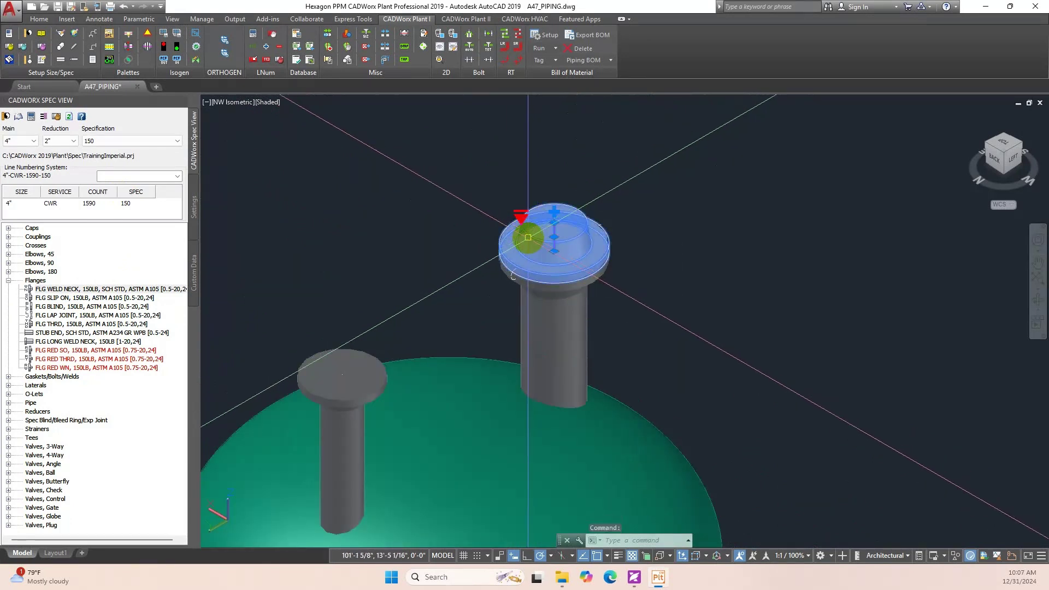
{"action": "double_click", "coordinate": [528, 232]}
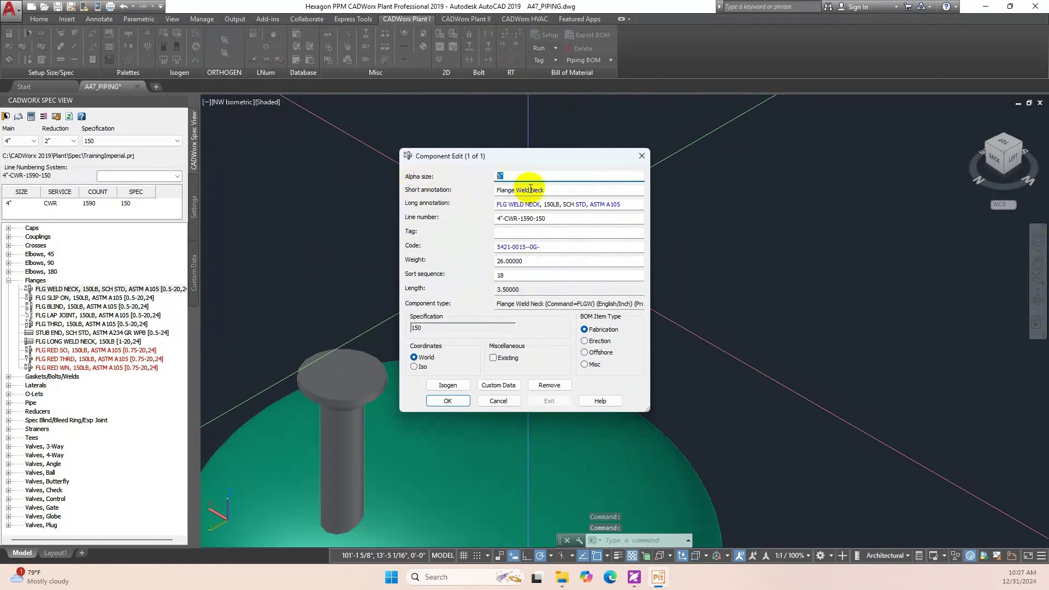
{"action": "left_click_drag", "start_coordinate": [553, 190], "coordinate": [492, 192]}
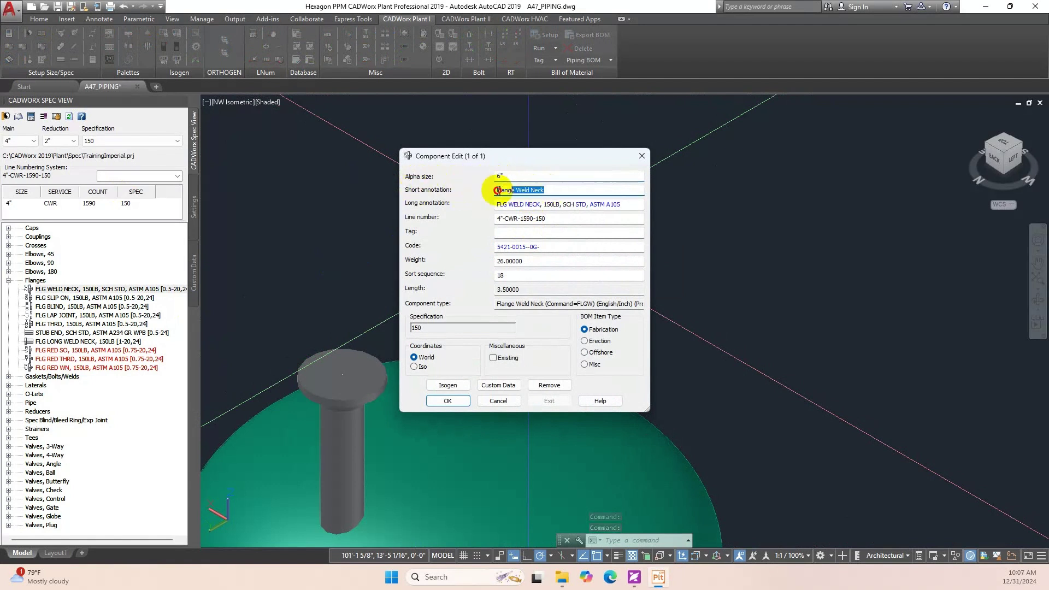
{"action": "left_click", "coordinate": [552, 219]}
{"action": "left_click_drag", "start_coordinate": [553, 219], "coordinate": [483, 219]}
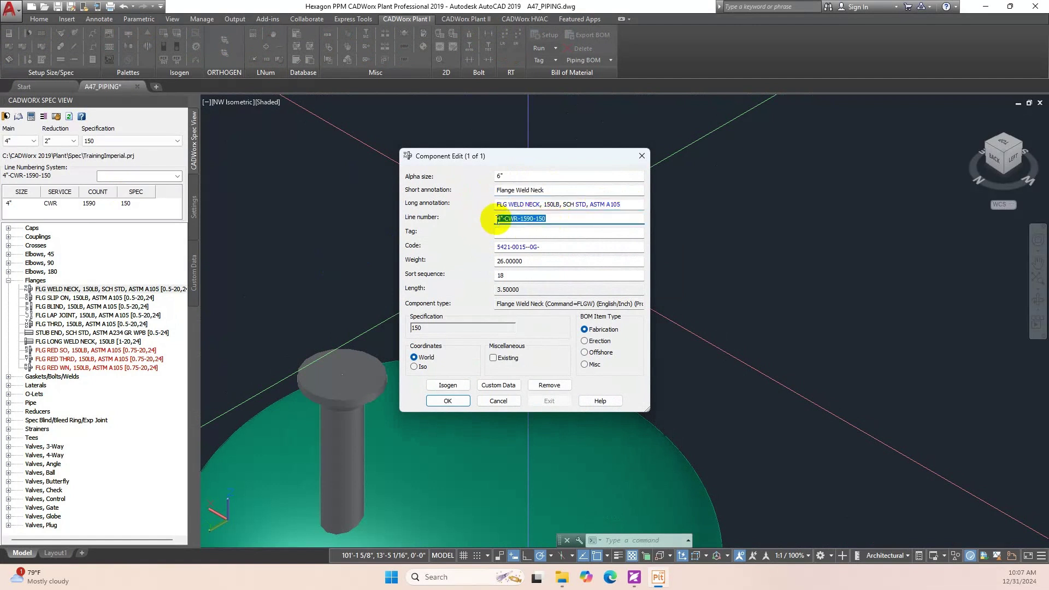
{"action": "left_click", "coordinate": [495, 219]}
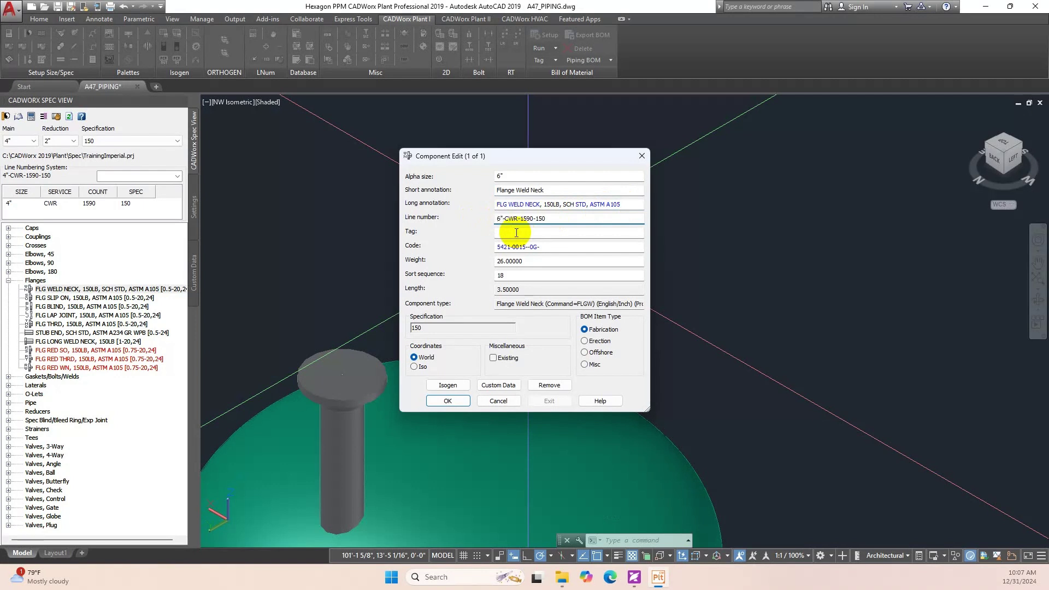
{"action": "left_click", "coordinate": [557, 247]}
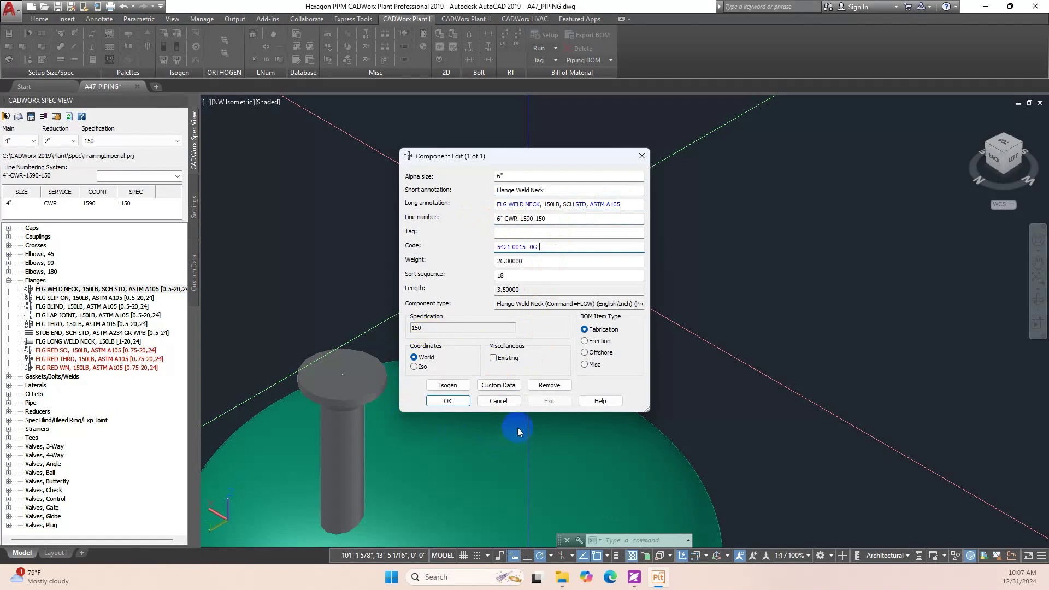
{"action": "left_click", "coordinate": [448, 401]}
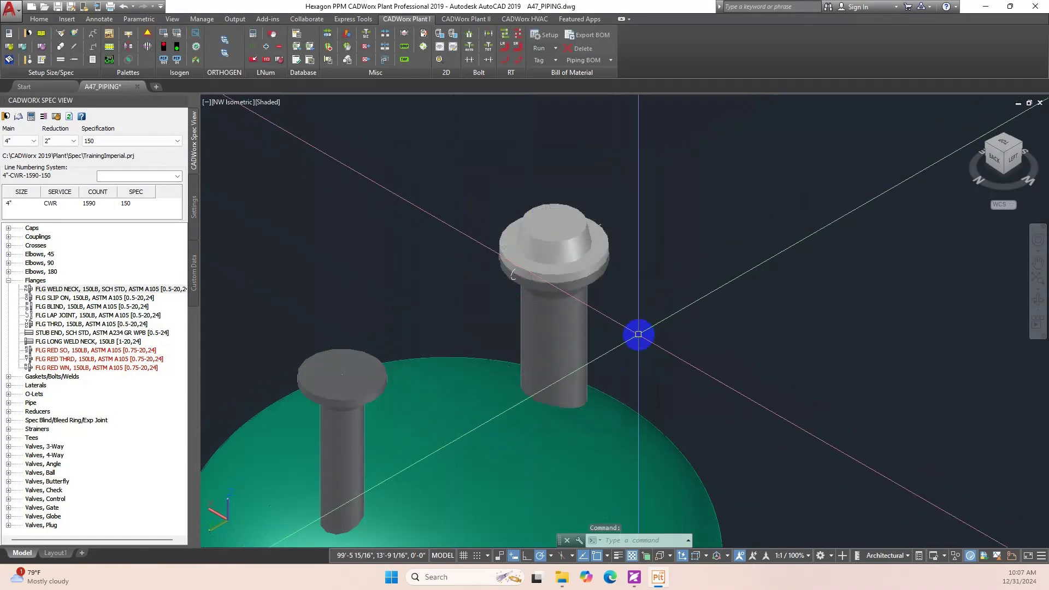
Display the model around the larger nozzle's flange in the 2D Wireframe visual style
{"action": "scroll", "coordinate": [509, 278], "scroll_direction": "up", "scroll_amount": 3}
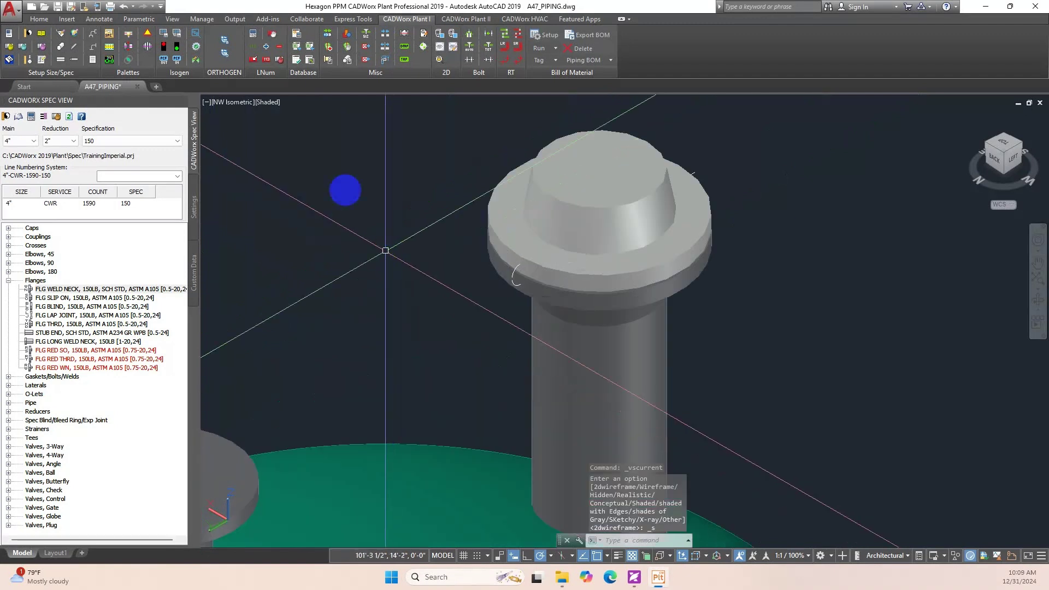
{"action": "left_click", "coordinate": [274, 104]}
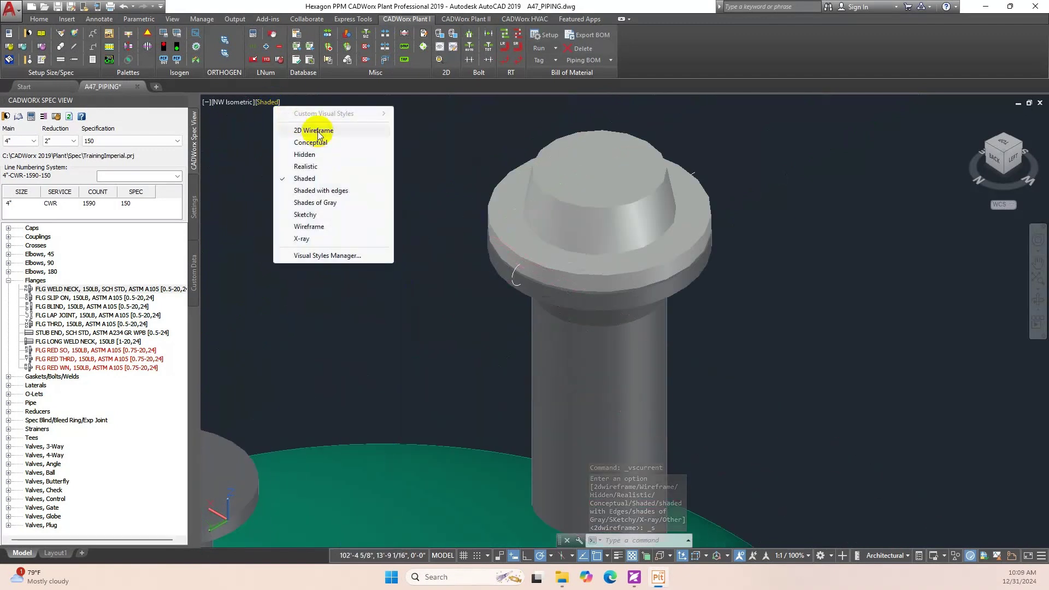
{"action": "left_click", "coordinate": [319, 131]}
Change the line number of the gasket beneath the weld neck flange to 6"-CWR-1590-150
{"action": "left_click", "coordinate": [512, 281]}
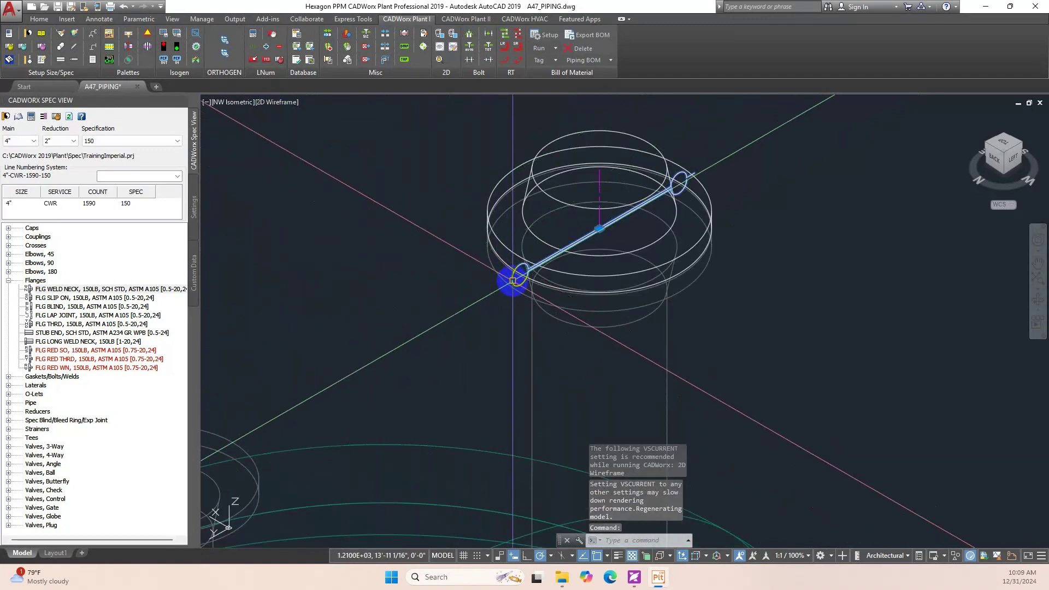
{"action": "double_click", "coordinate": [512, 281]}
{"action": "left_click", "coordinate": [529, 219]}
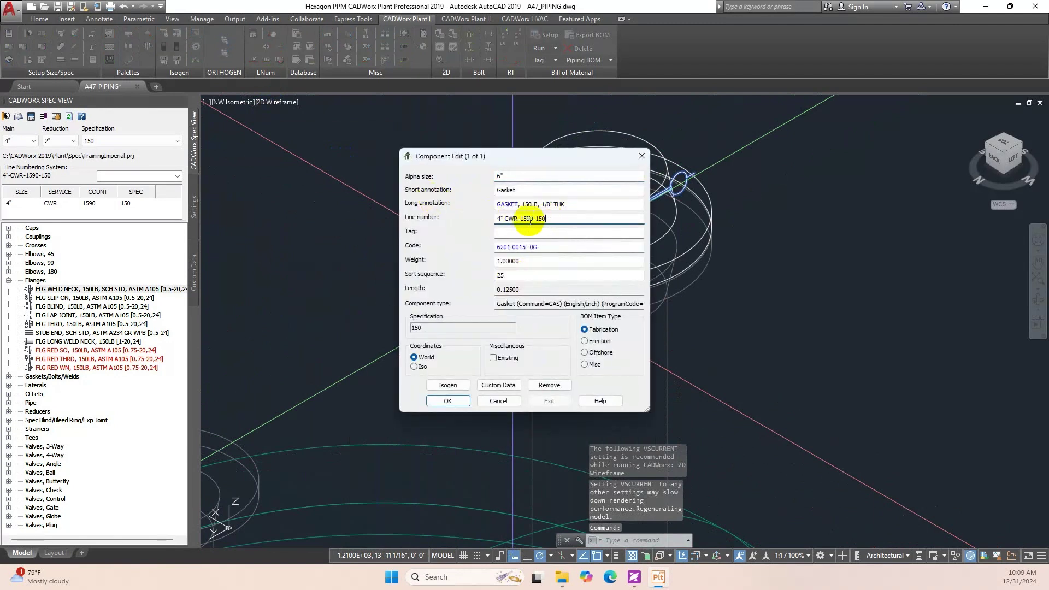
{"action": "left_click", "coordinate": [495, 219]}
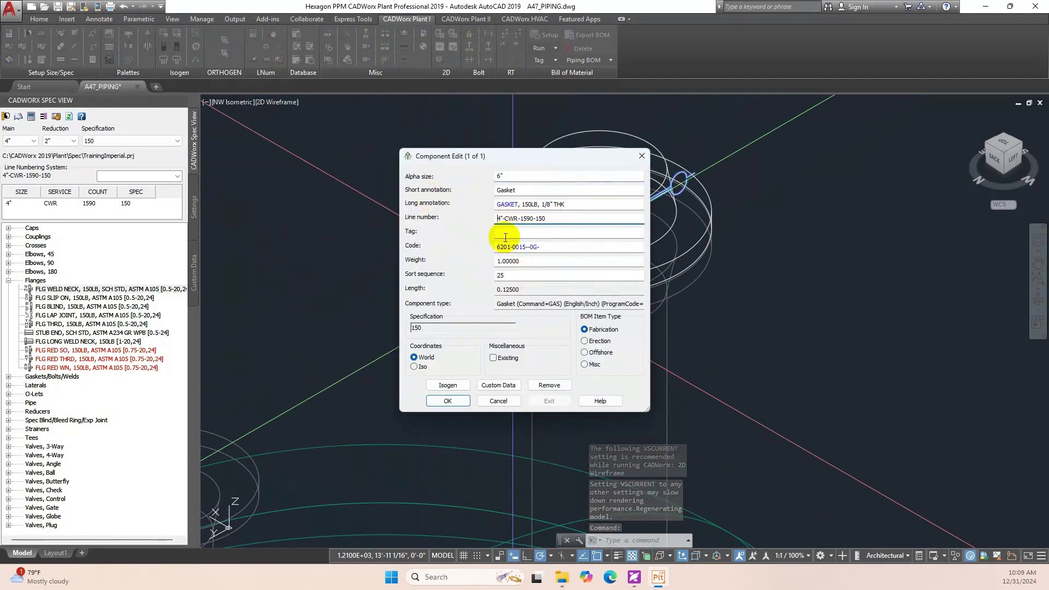
{"action": "key", "text": "Delete"}
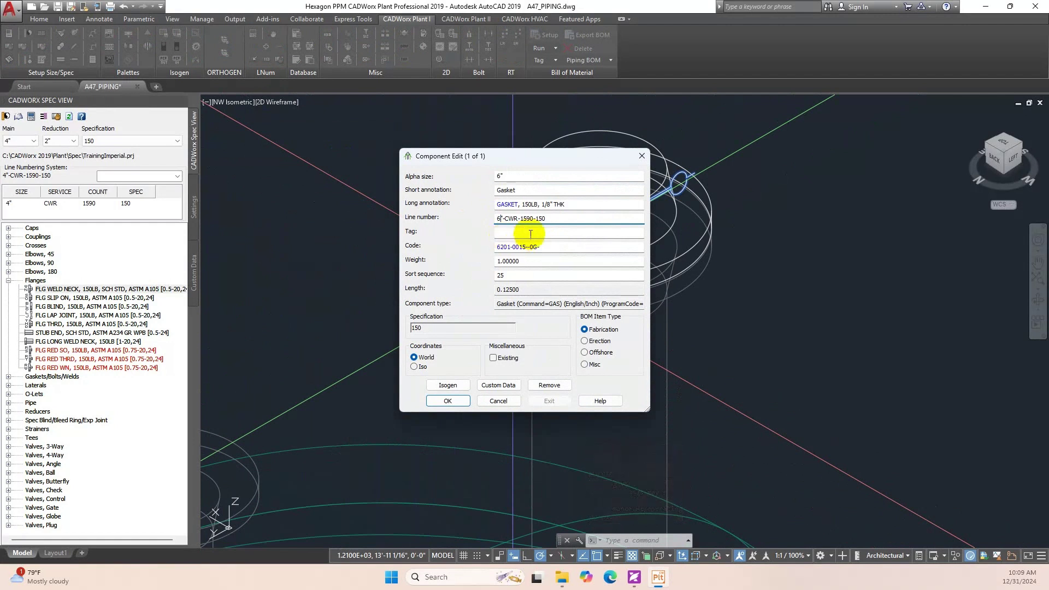
{"action": "left_click_drag", "start_coordinate": [554, 218], "coordinate": [482, 220]}
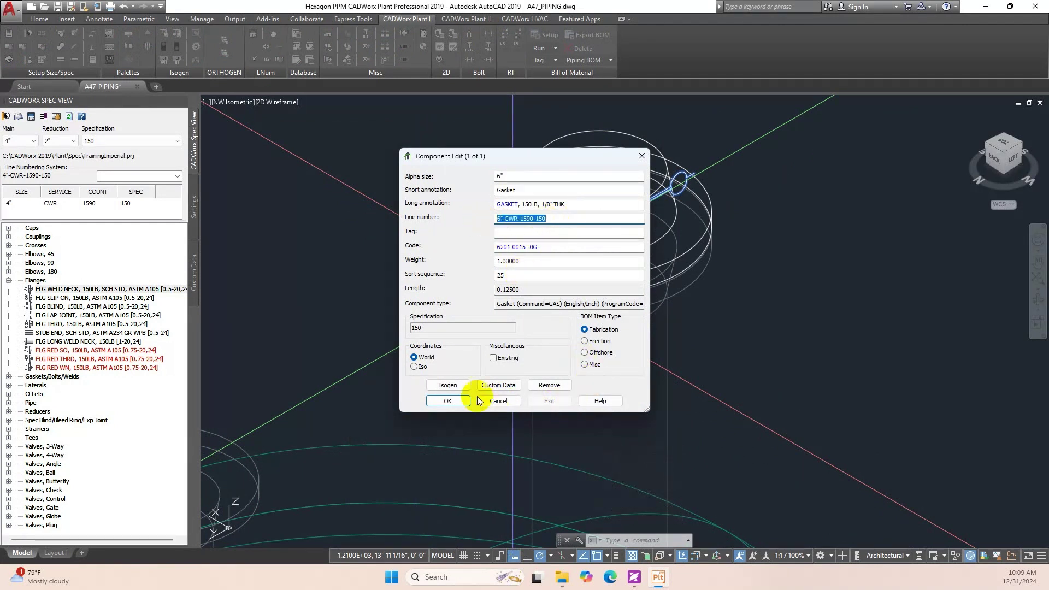
{"action": "left_click", "coordinate": [447, 400]}
Check the weld neck flange's line number in its component data without changing it, and save the drawing
{"action": "left_click", "coordinate": [501, 293]}
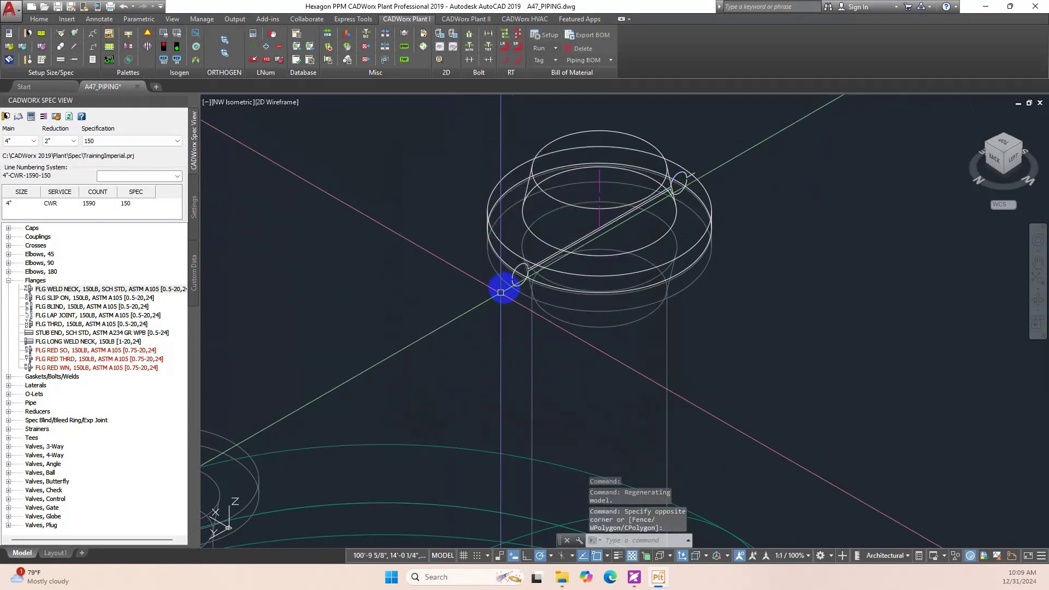
{"action": "mouse_move", "coordinate": [512, 281]}
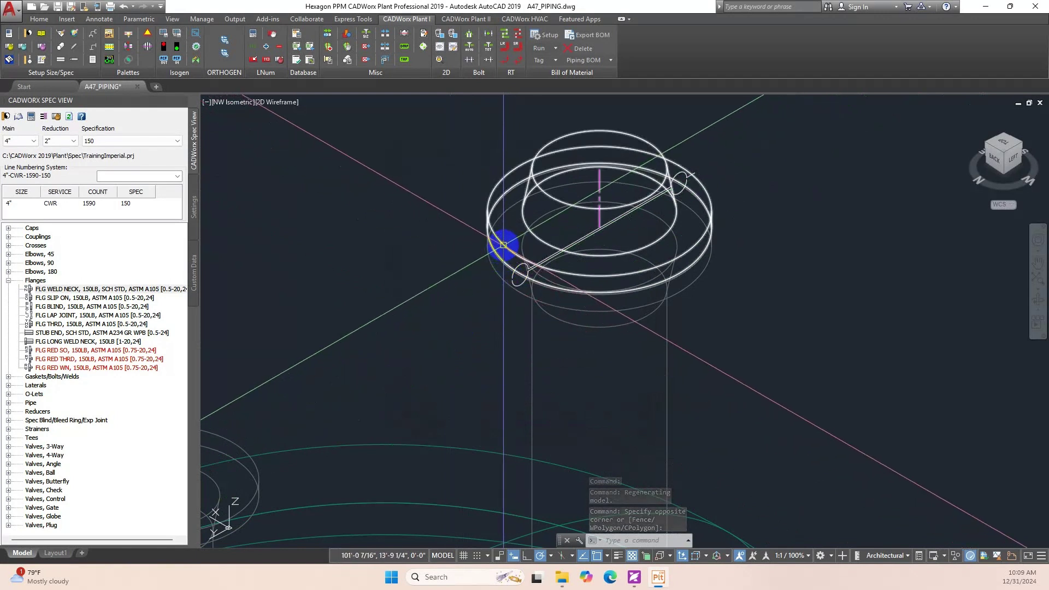
{"action": "mouse_move", "coordinate": [503, 244]}
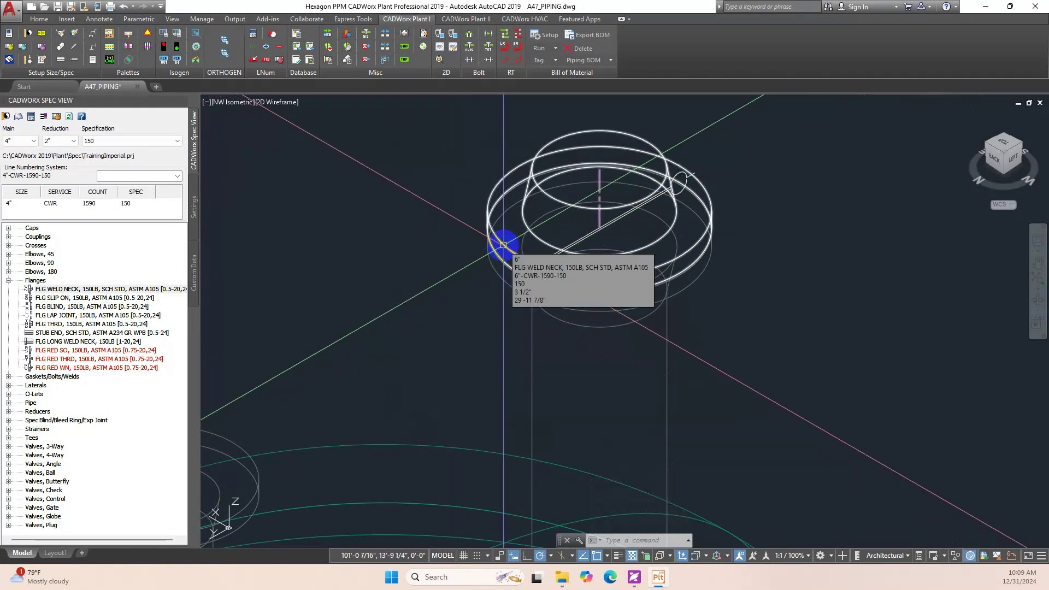
{"action": "double_click", "coordinate": [504, 245]}
{"action": "left_click_drag", "start_coordinate": [505, 219], "coordinate": [545, 218]}
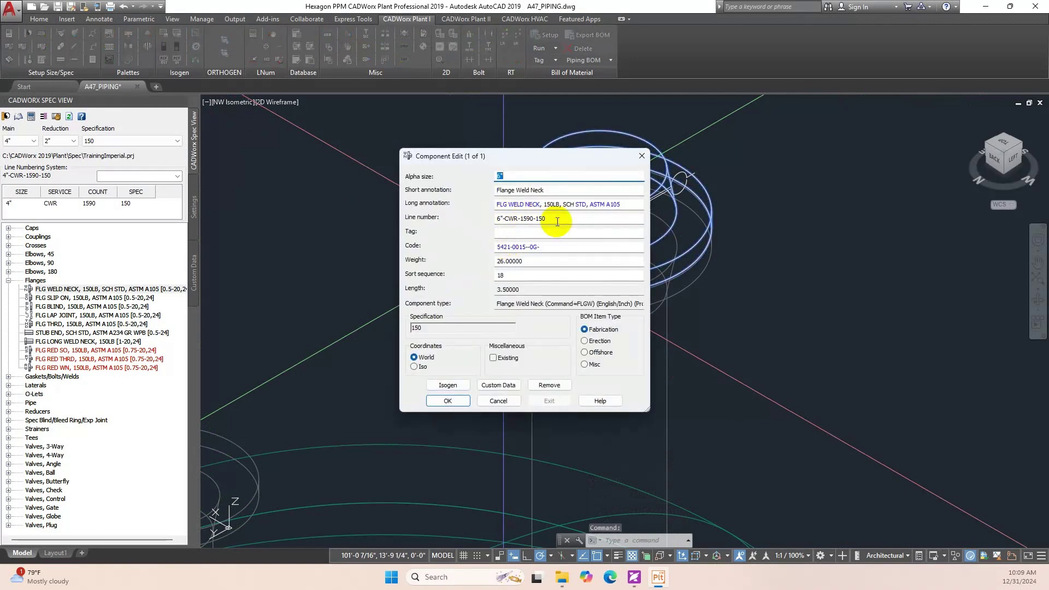
{"action": "left_click", "coordinate": [498, 400]}
{"action": "left_click", "coordinate": [413, 338]}
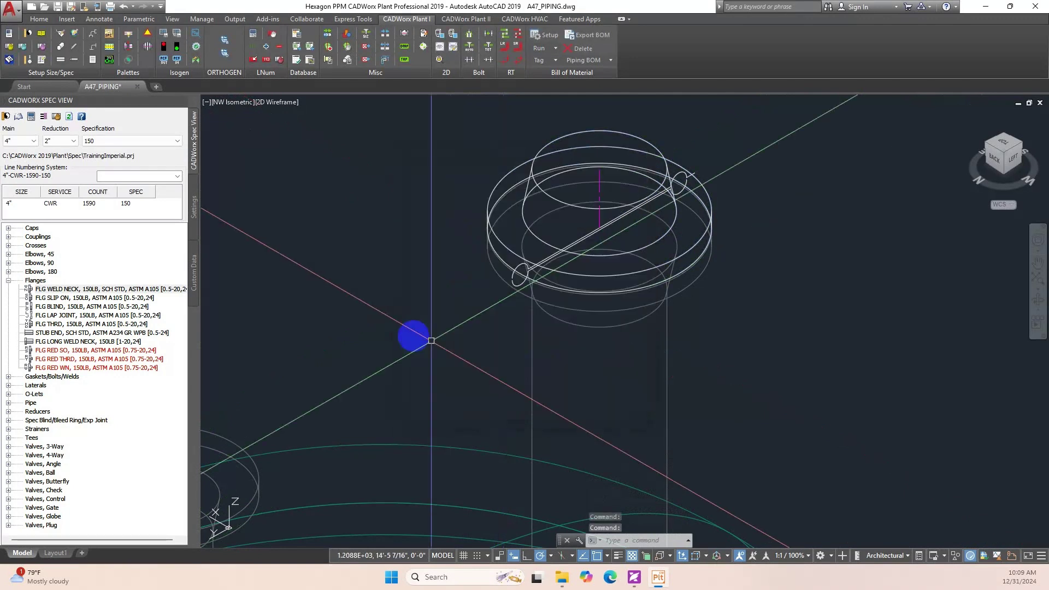
{"action": "left_click", "coordinate": [471, 359]}
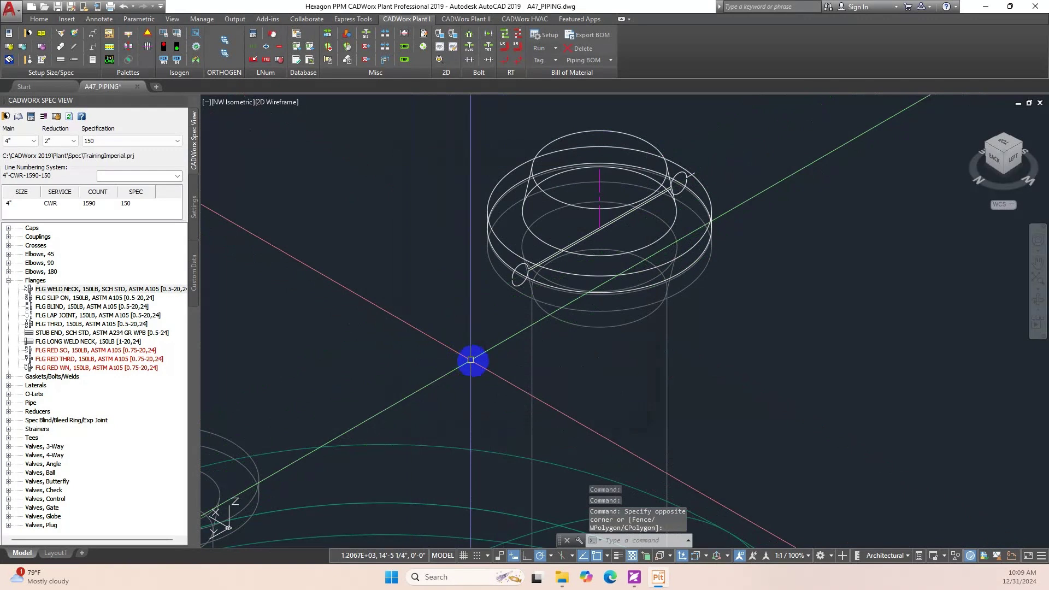
{"action": "left_click", "coordinate": [63, 7]}
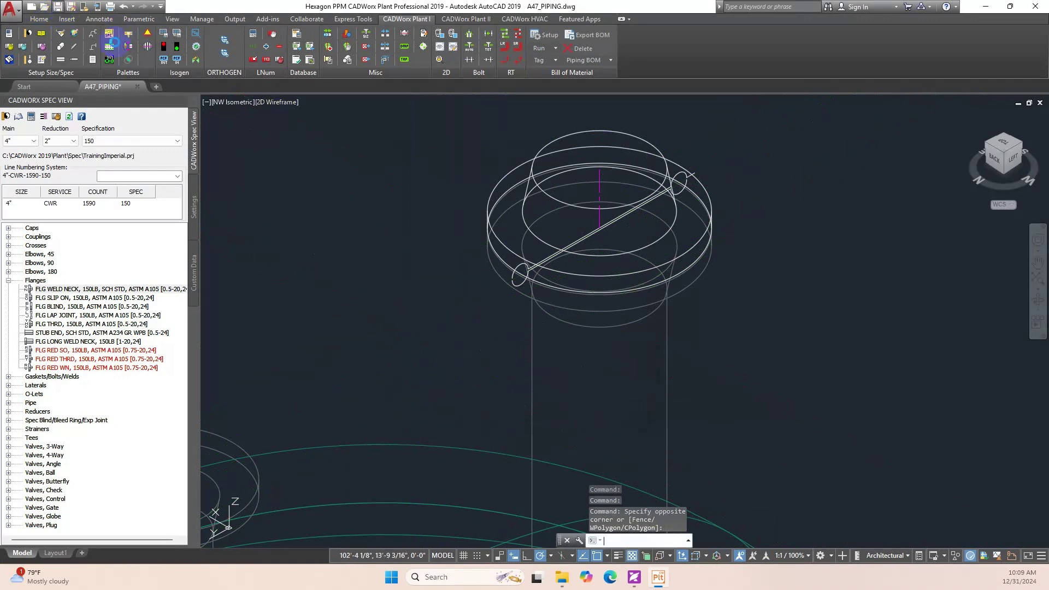